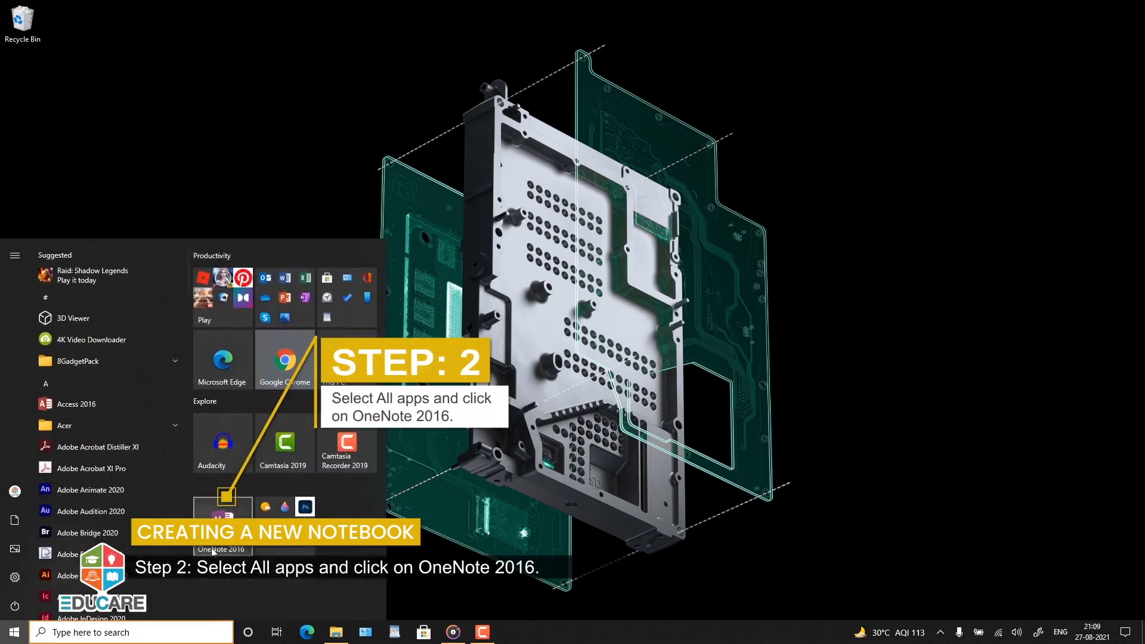
# Launch OneNote 2016 and create a notebook named Educare stored on This PC.
pyautogui.click(220, 548)
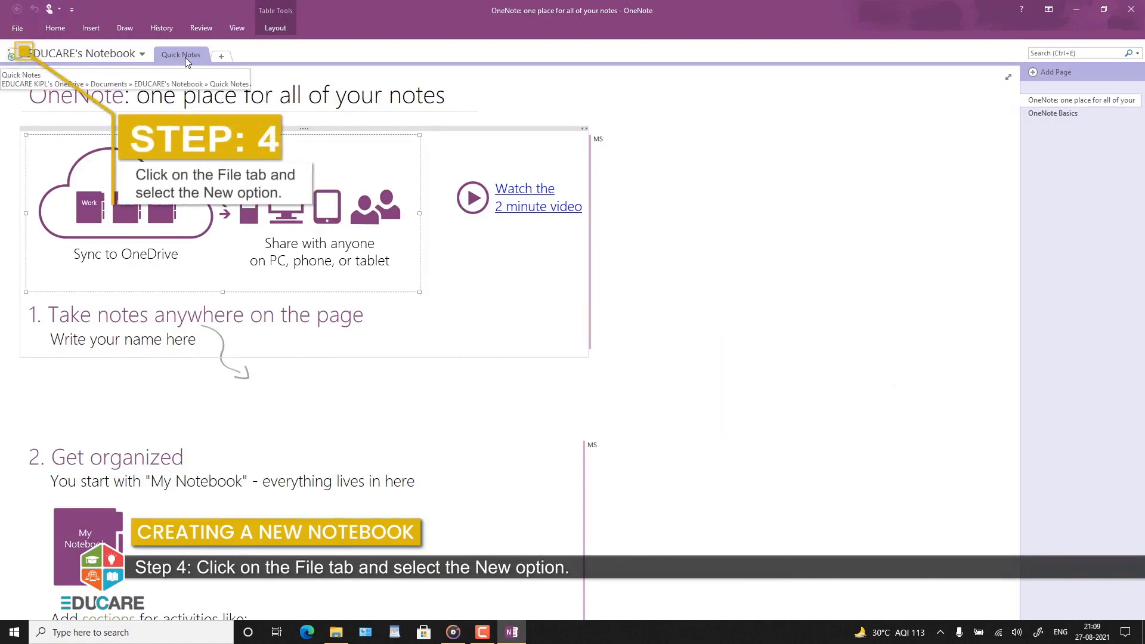
pyautogui.click(21, 28)
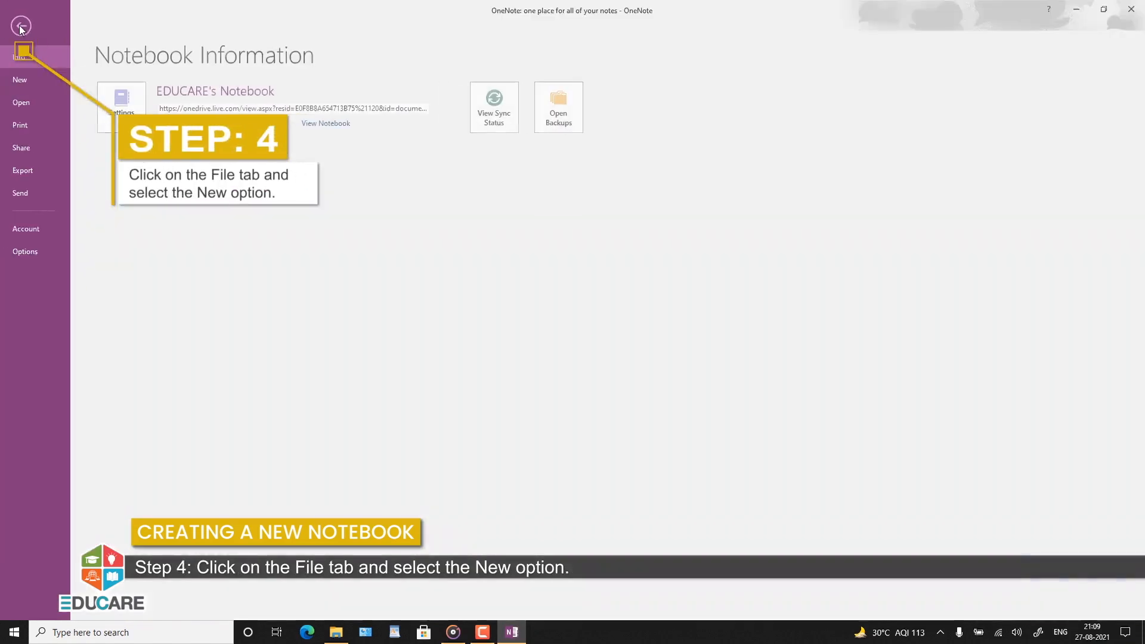
pyautogui.click(33, 83)
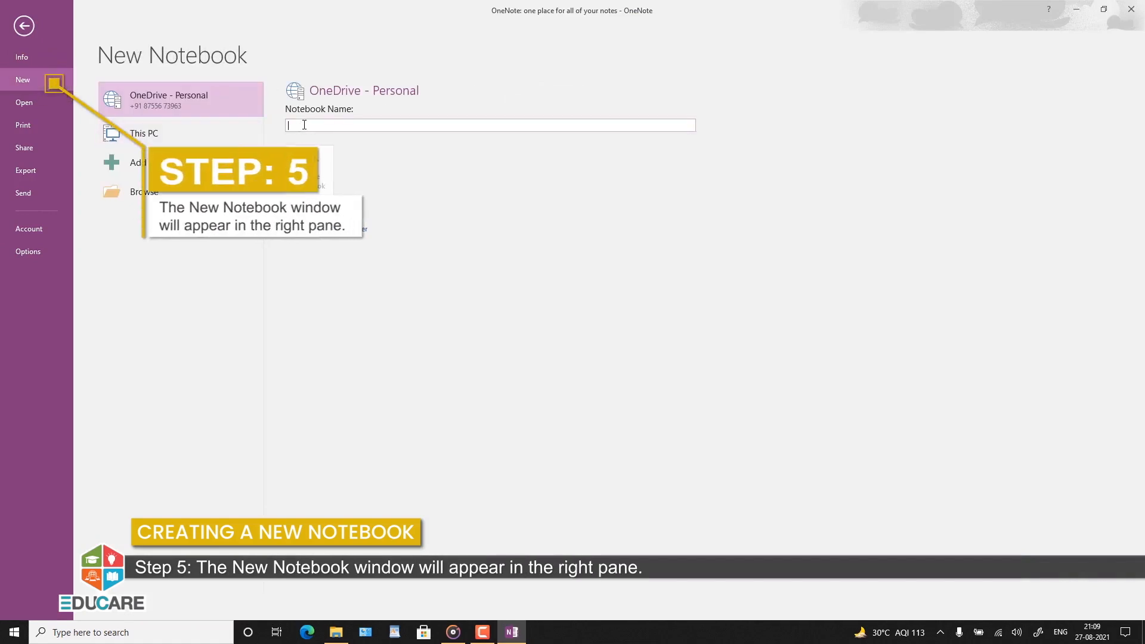
pyautogui.write('Educare')
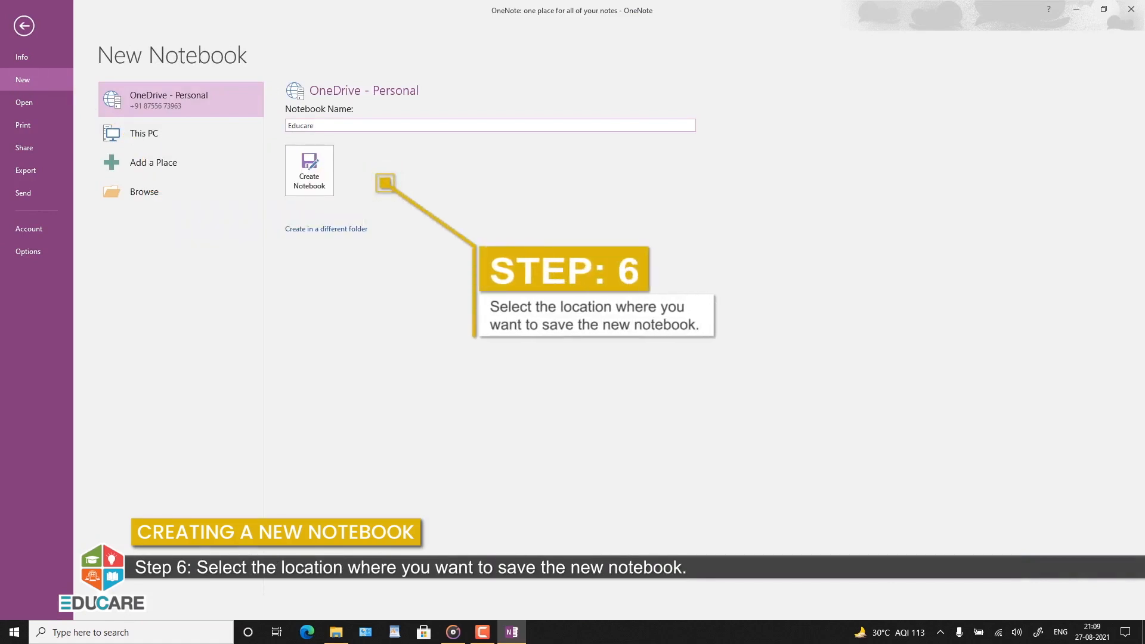
pyautogui.click(164, 135)
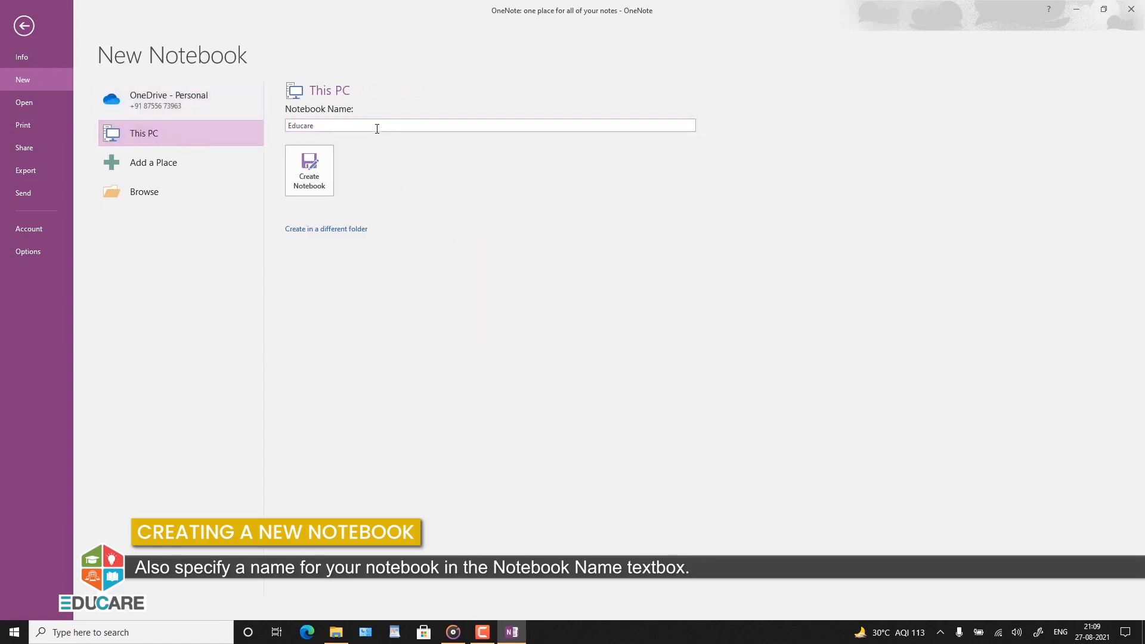
pyautogui.click(310, 173)
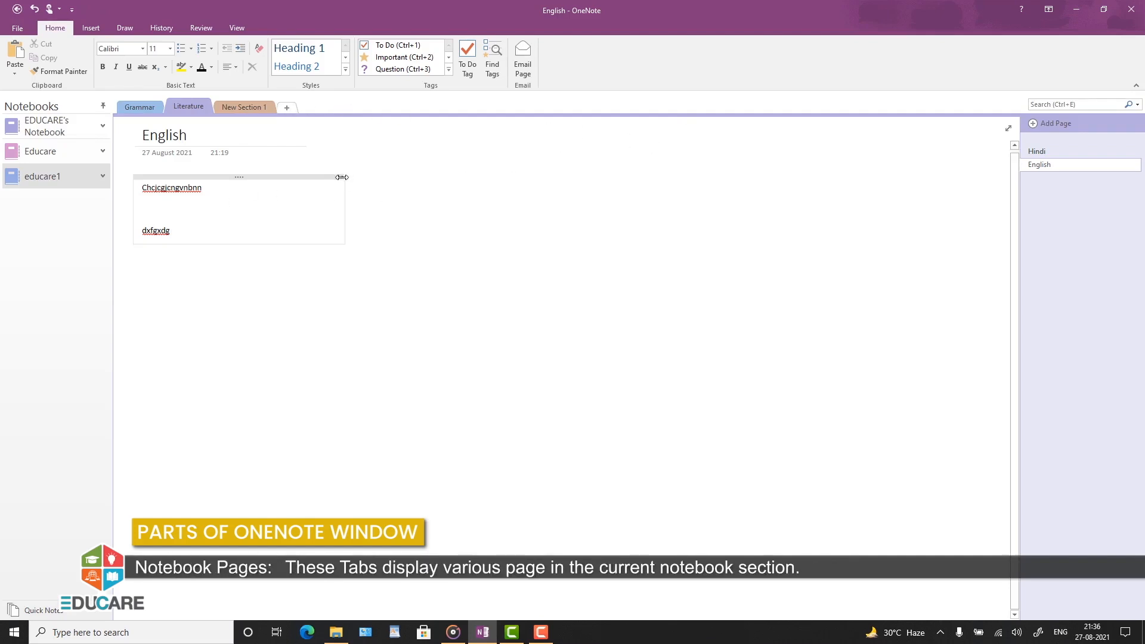
pyautogui.moveTo(354, 176); pyautogui.dragTo(361, 176)
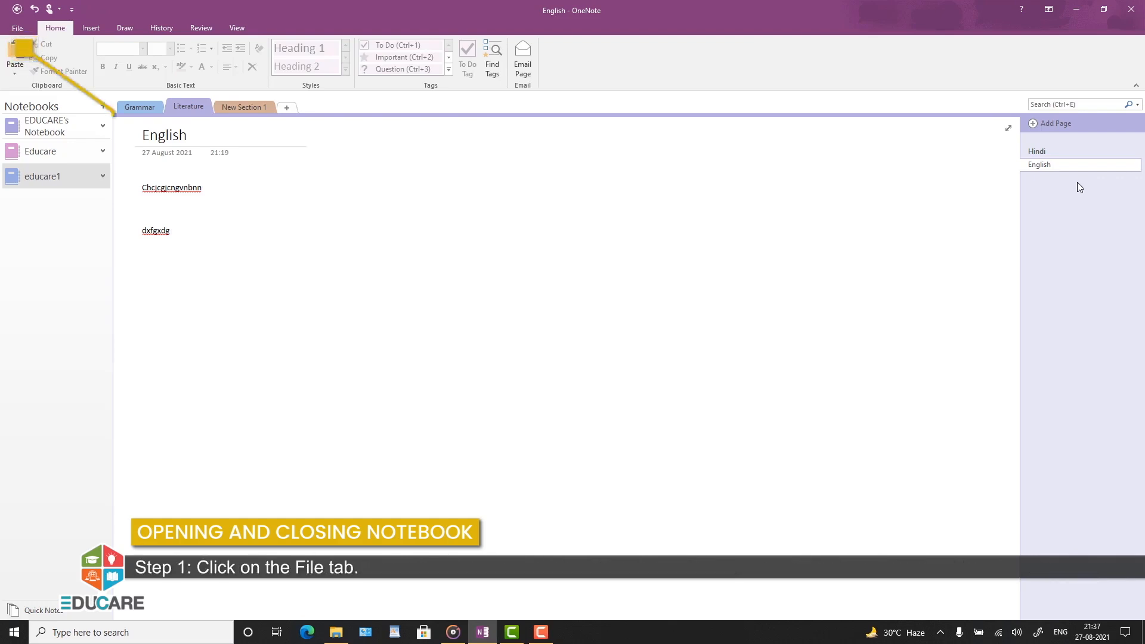
# Open the educare1 notebook from the recently used notebooks.
pyautogui.click(18, 29)
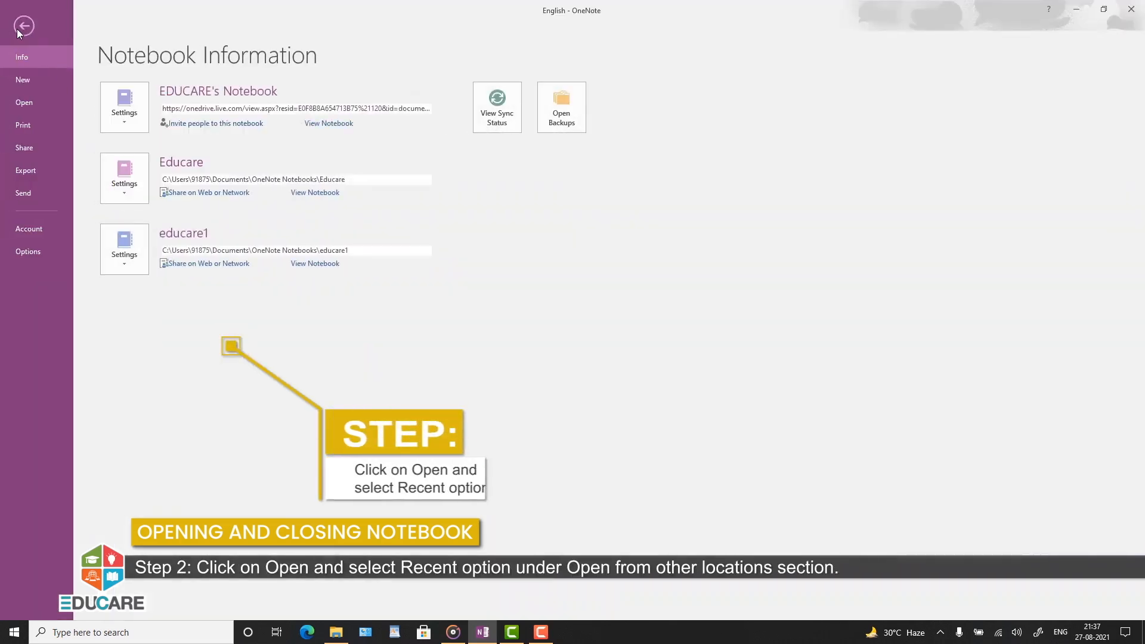
pyautogui.click(35, 107)
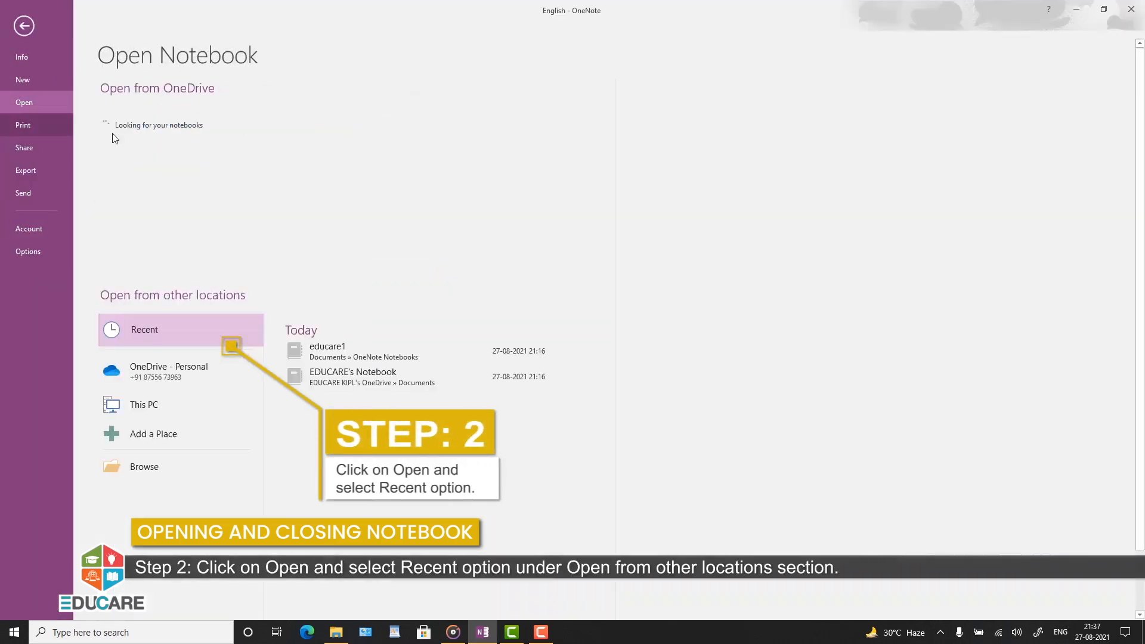
pyautogui.click(188, 330)
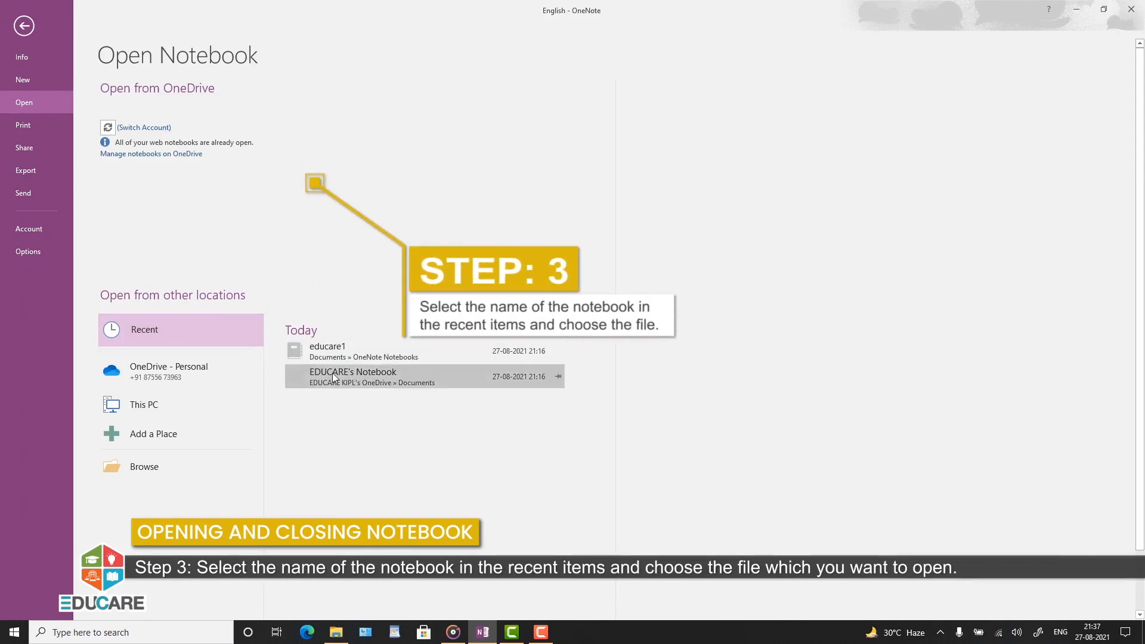
pyautogui.click(334, 352)
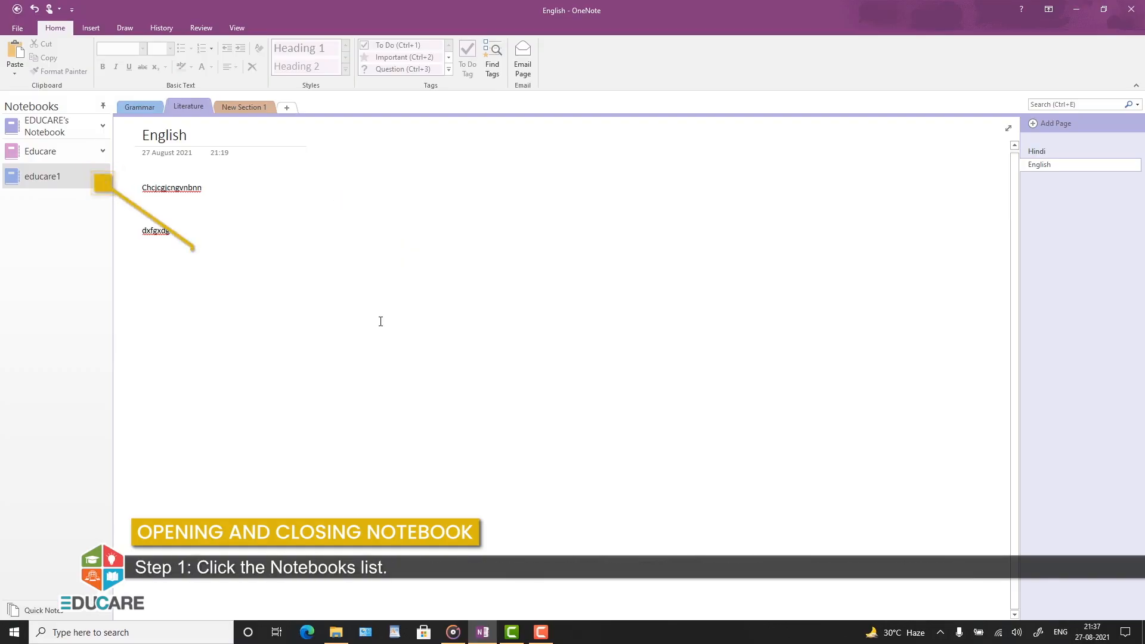
# Switch to the Educare notebook and close it.
pyautogui.click(55, 152)
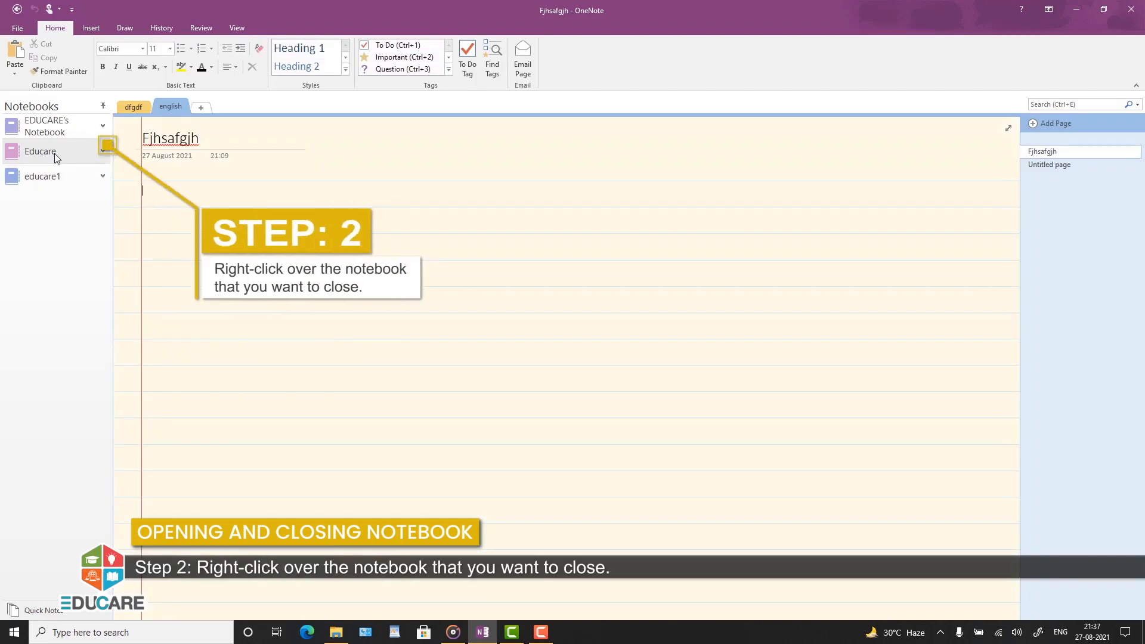
pyautogui.rightClick(55, 153)
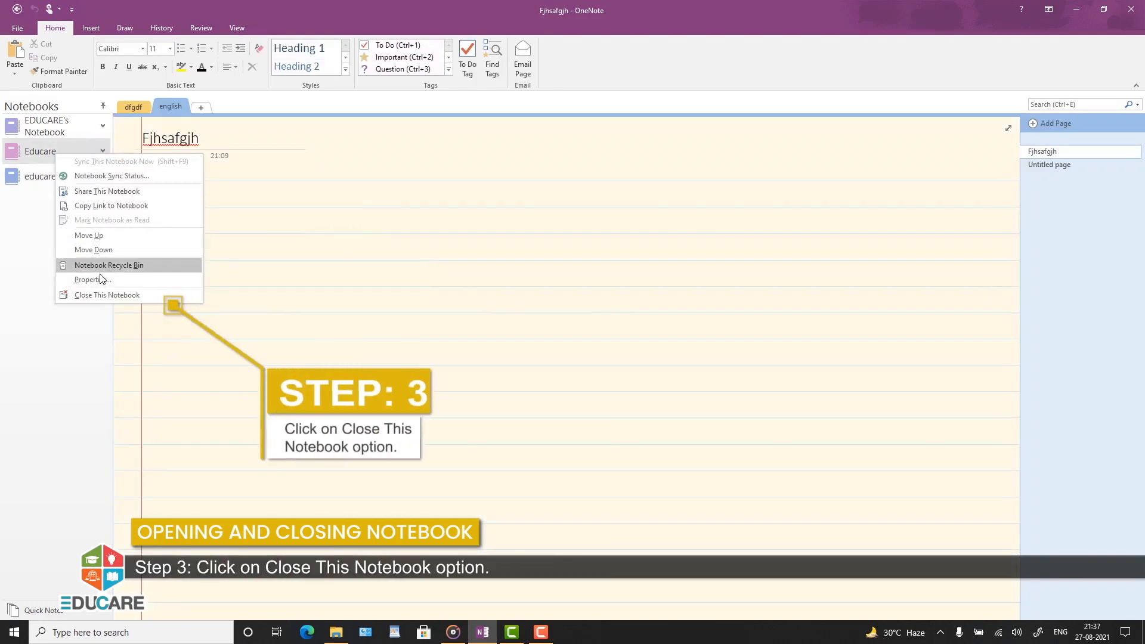
pyautogui.click(102, 294)
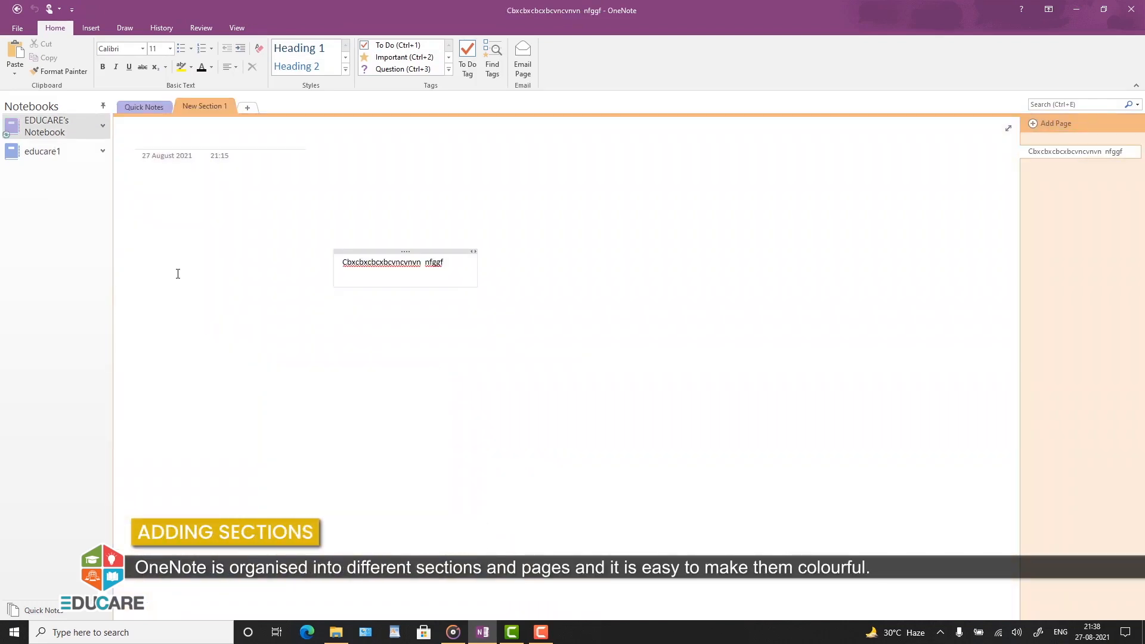
# In the educare1 notebook, rename the section New Section 1 as sdfsdf.
pyautogui.click(64, 154)
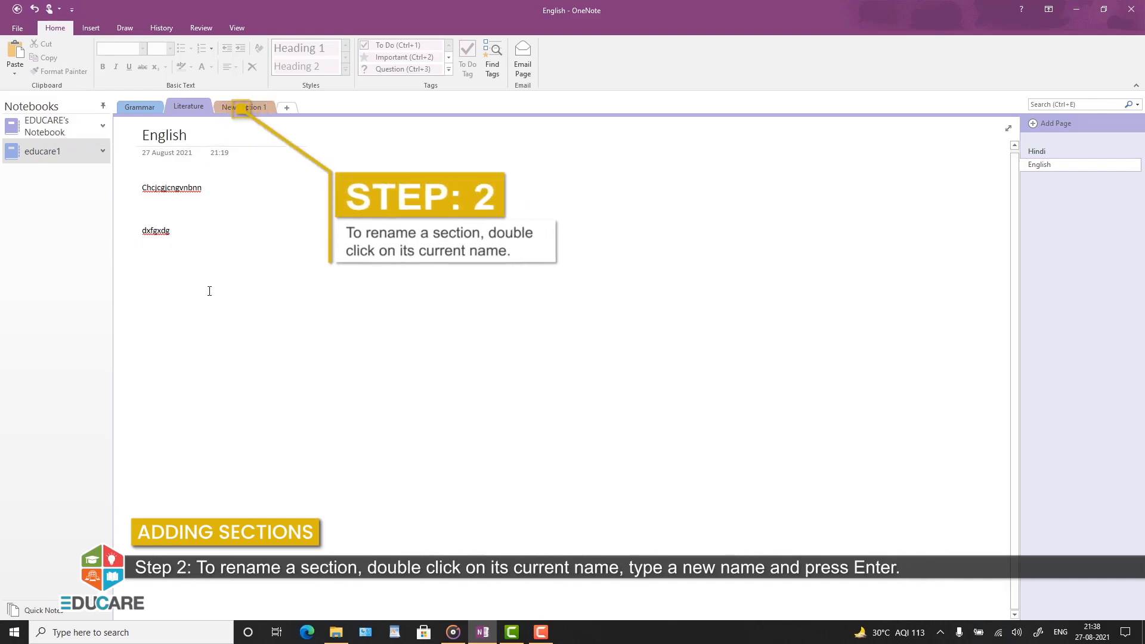
pyautogui.doubleClick(244, 107)
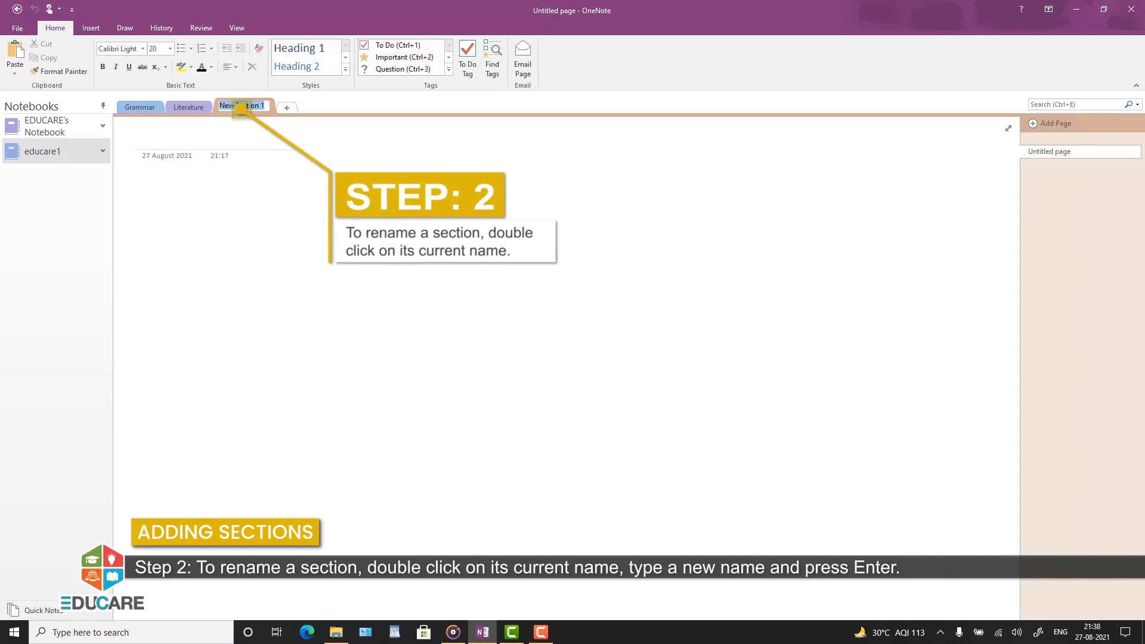
pyautogui.write('sdfsdf')
pyautogui.press('Return')
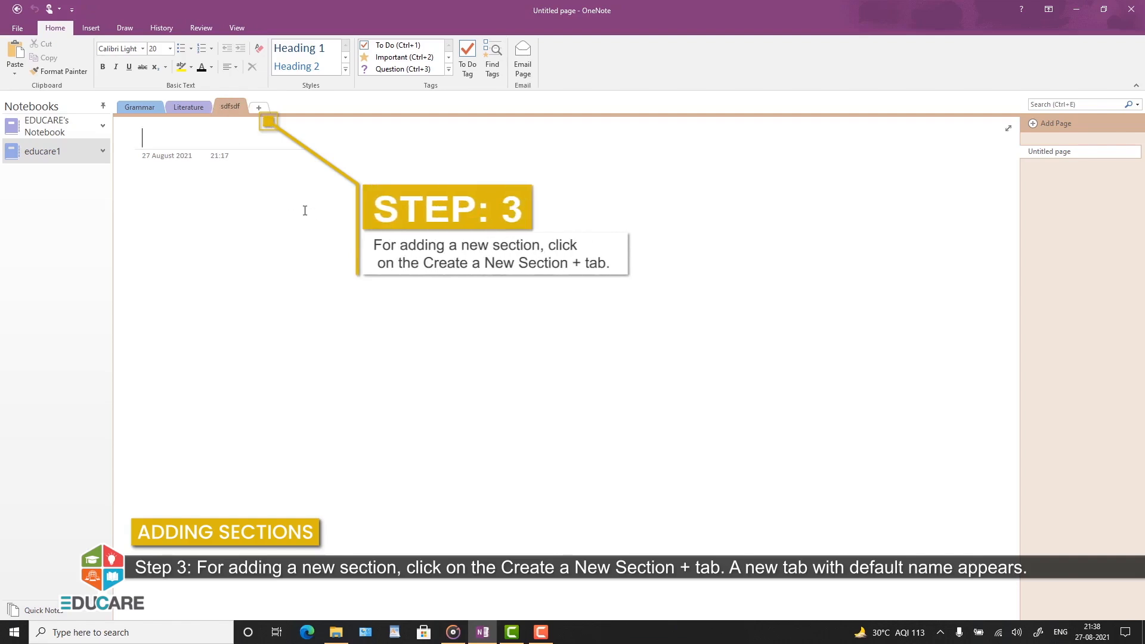
# Add a section to the educare1 notebook and name it xdfgdxg.
pyautogui.click(259, 110)
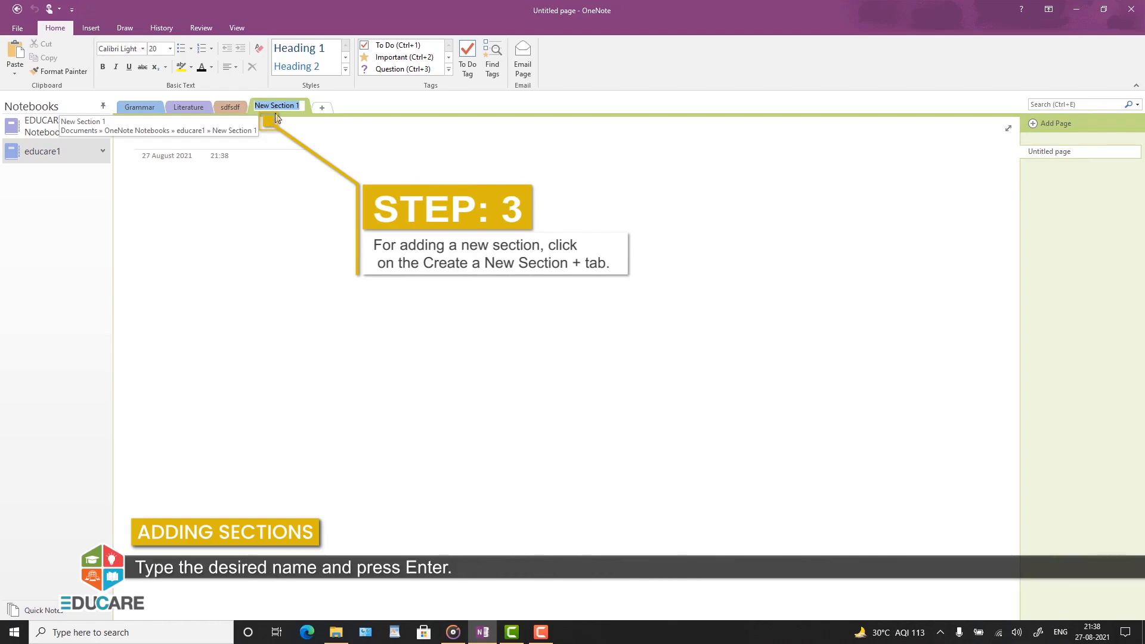
pyautogui.write('xdfgdxg')
pyautogui.press('Return')
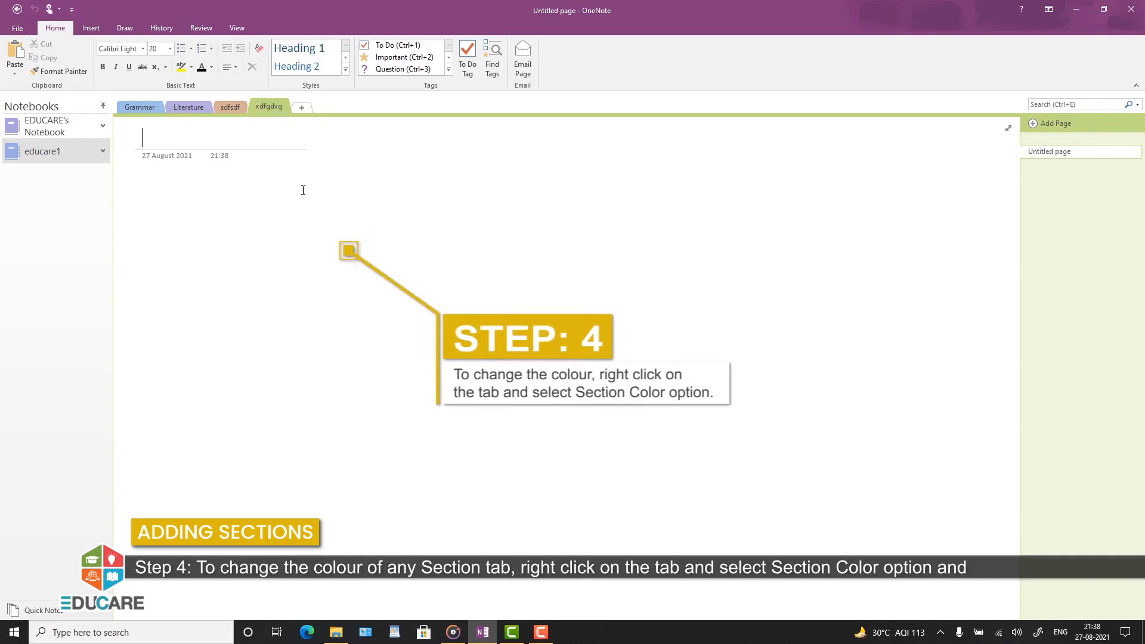
# Set the section color of xdfgdxg to Magenta.
pyautogui.rightClick(266, 111)
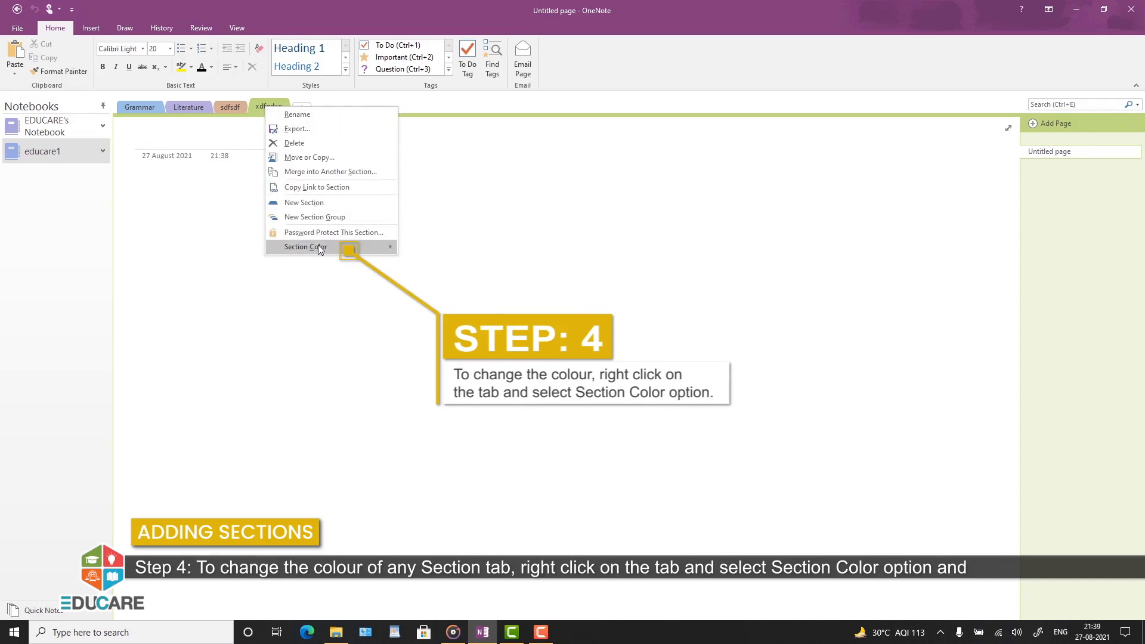
pyautogui.moveTo(318, 249)
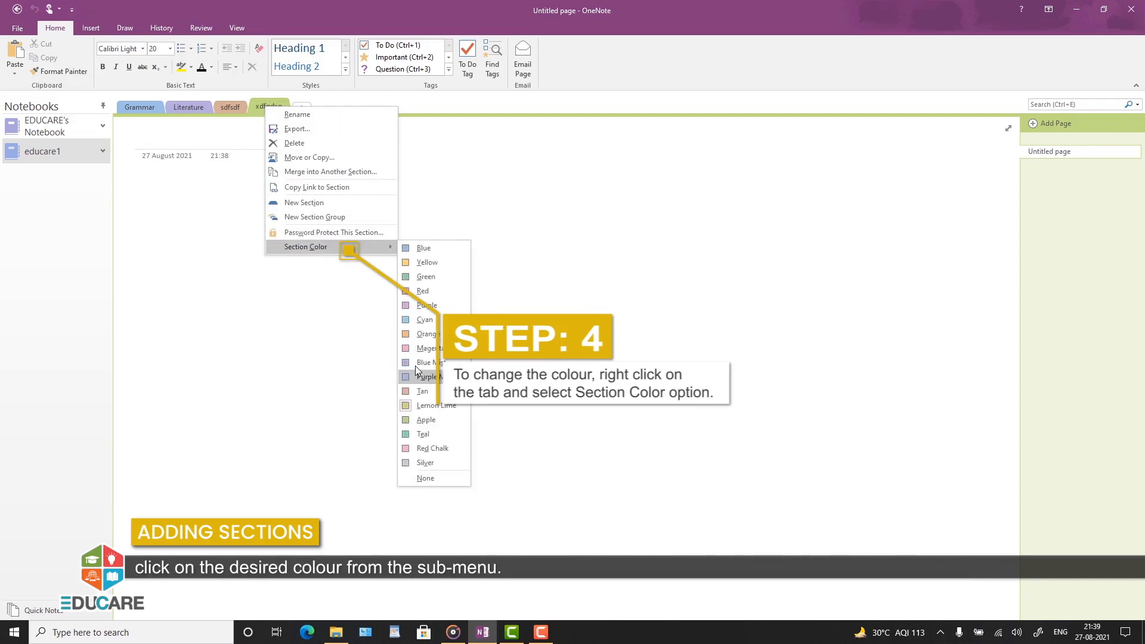
pyautogui.click(422, 348)
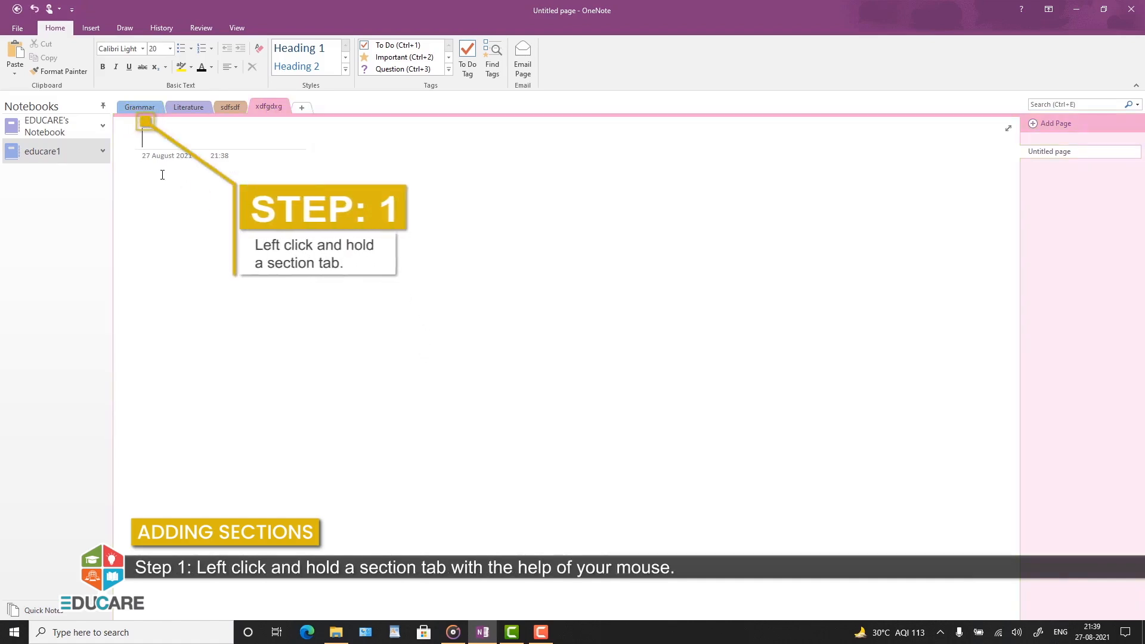
# Move the Grammar section so that it sits between sdfsdf and xdfgdxg.
pyautogui.click(138, 109)
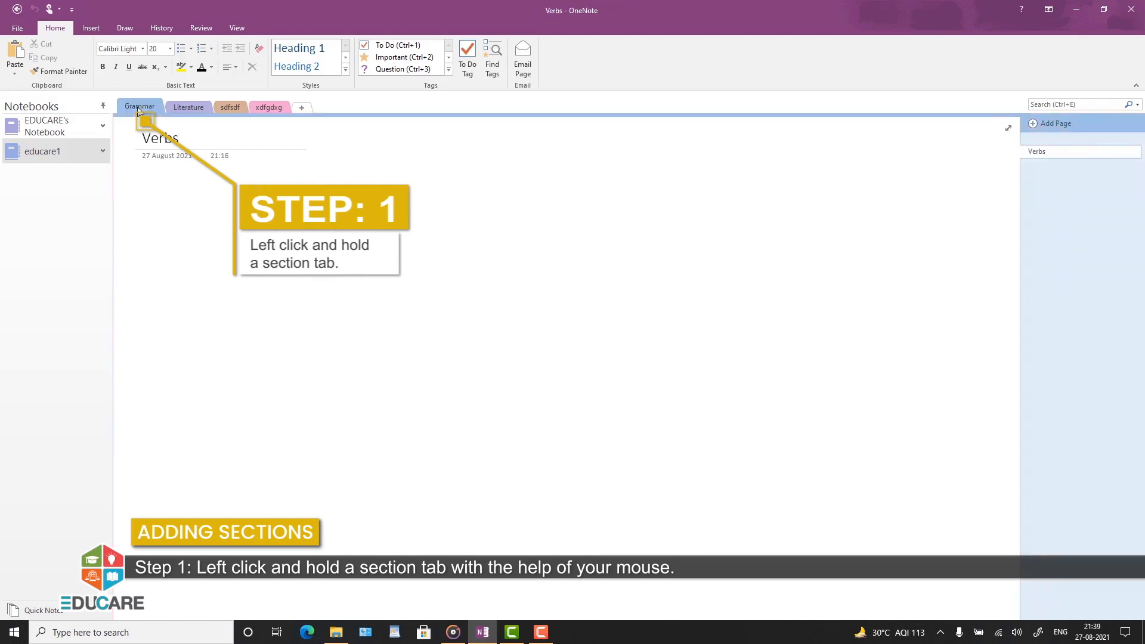
pyautogui.moveTo(137, 108); pyautogui.dragTo(250, 117)
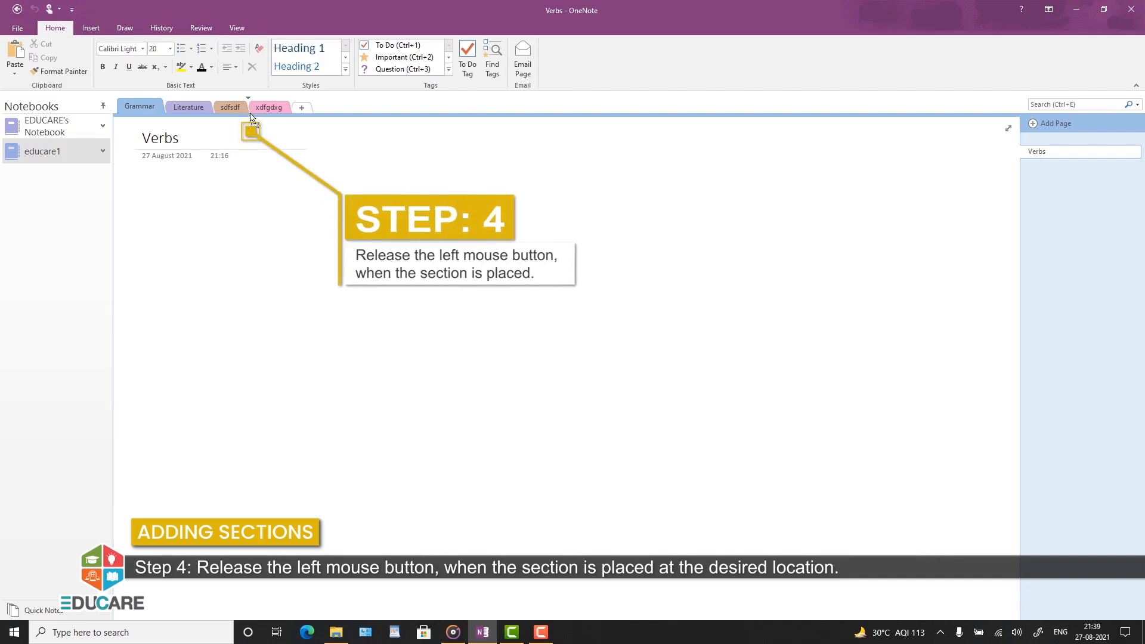
pyautogui.moveTo(251, 116); pyautogui.dragTo(248, 116)
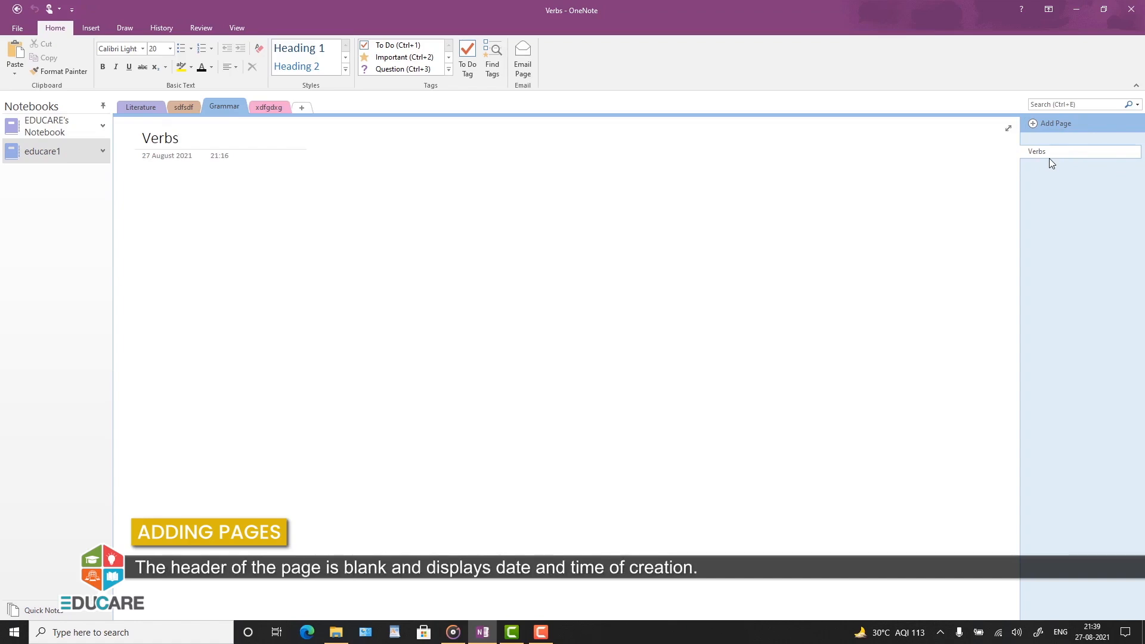
# Add another section after xdfgdxg, keeping its default name, and add a second page to it.
pyautogui.click(302, 107)
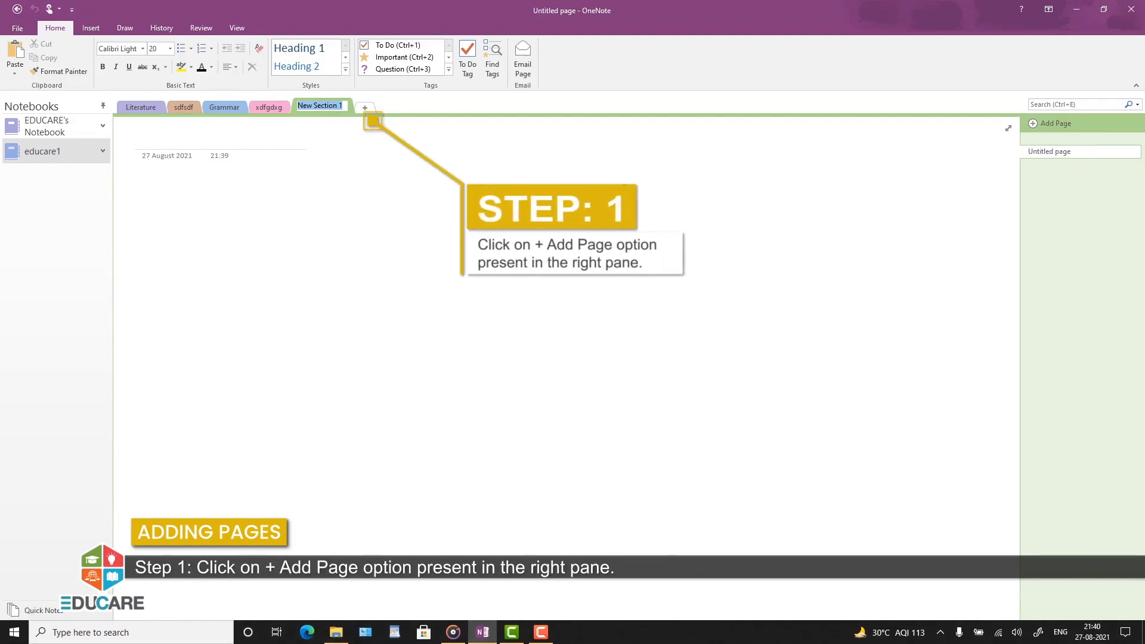
pyautogui.click(1039, 124)
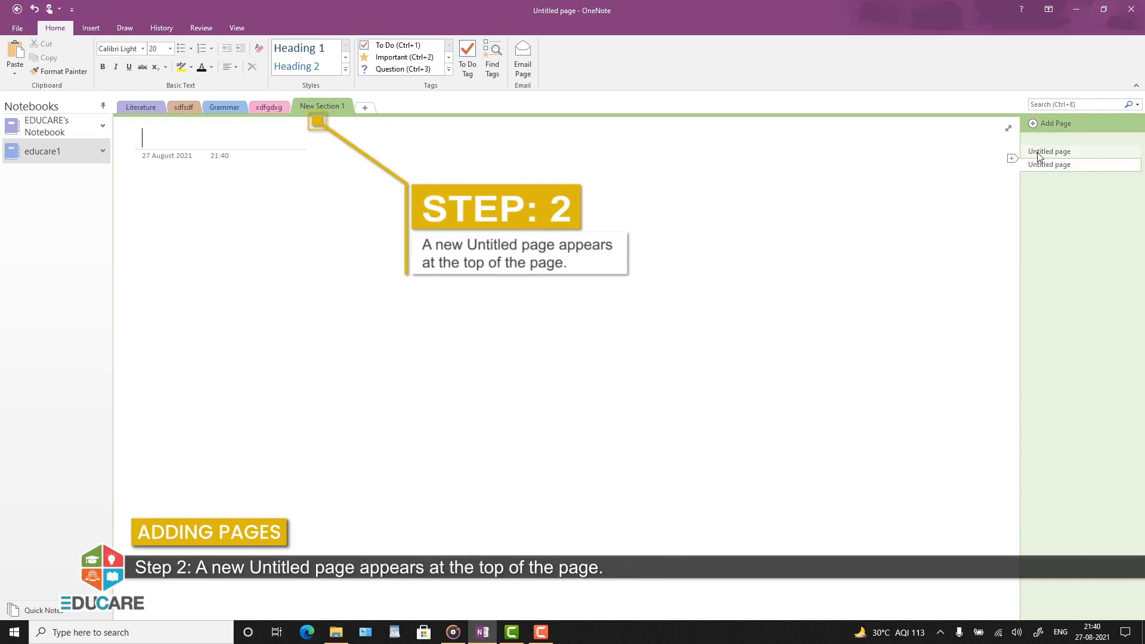
# Title the first untitled page of the new section sdfasdf.
pyautogui.click(1040, 152)
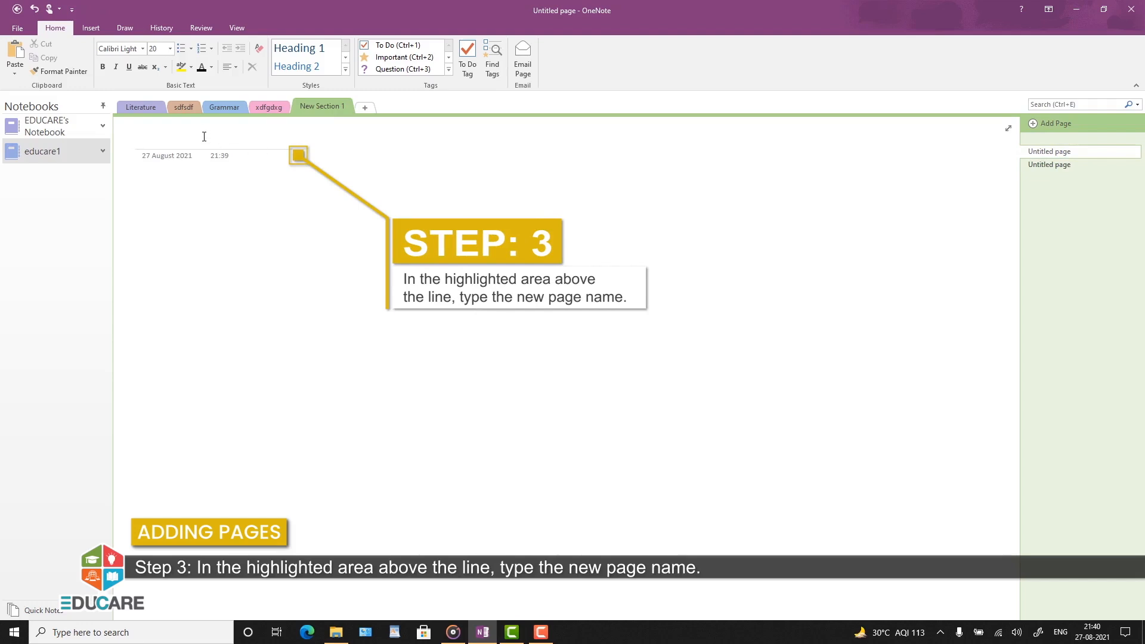
pyautogui.write('sdfasdf')
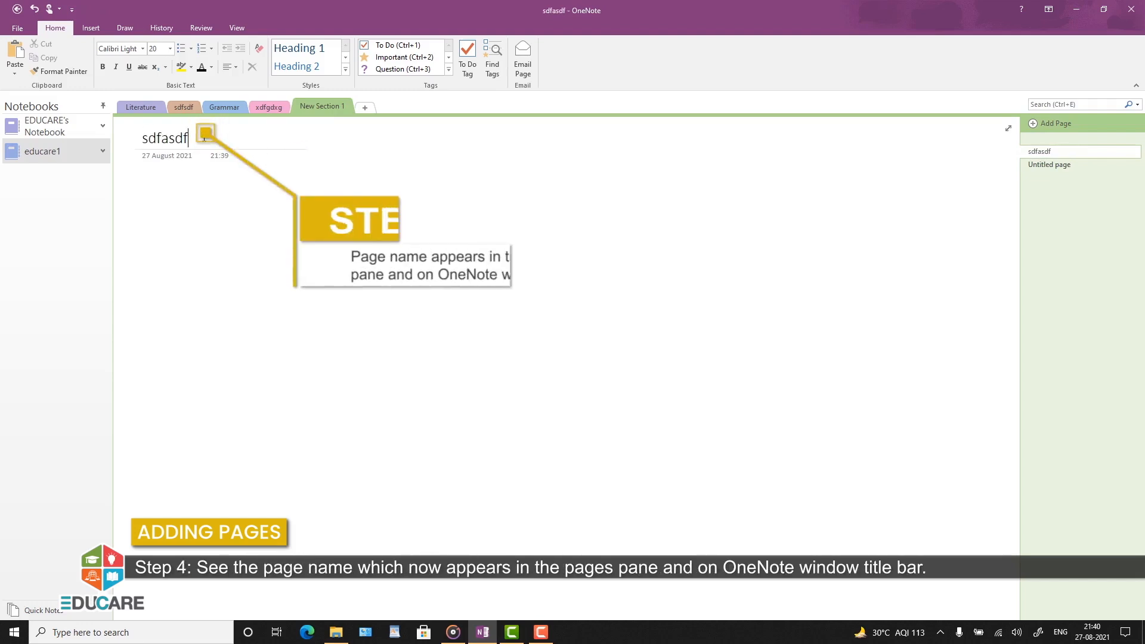
pyautogui.press('Return')
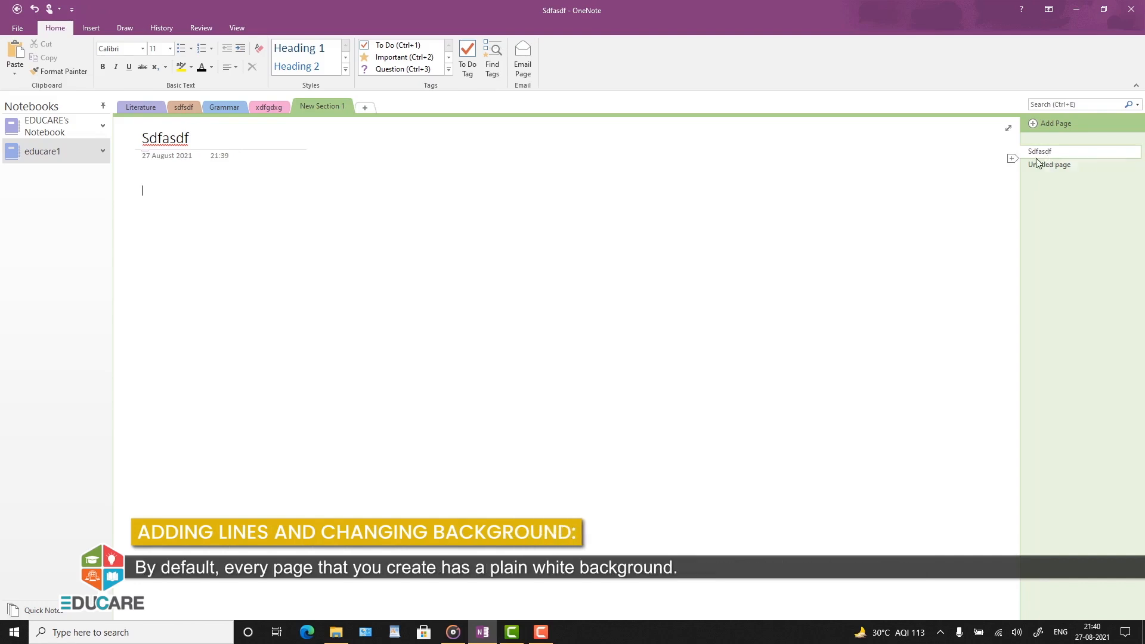
# Apply horizontal rule lines with a red margin line to the Verbs page in the Grammar section.
pyautogui.click(216, 106)
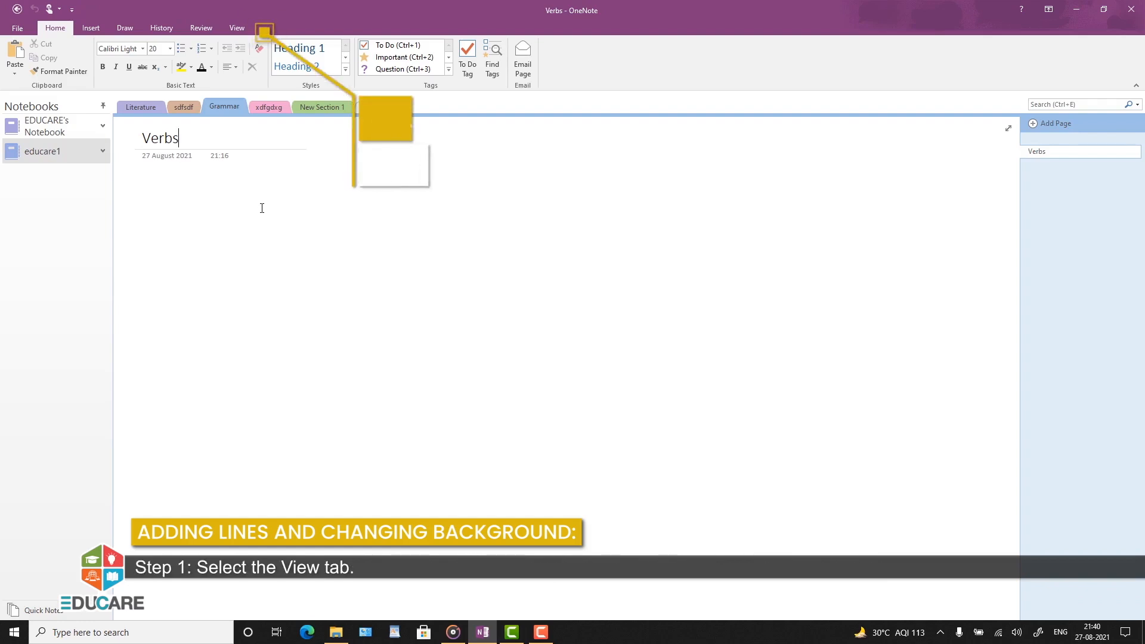
pyautogui.click(237, 28)
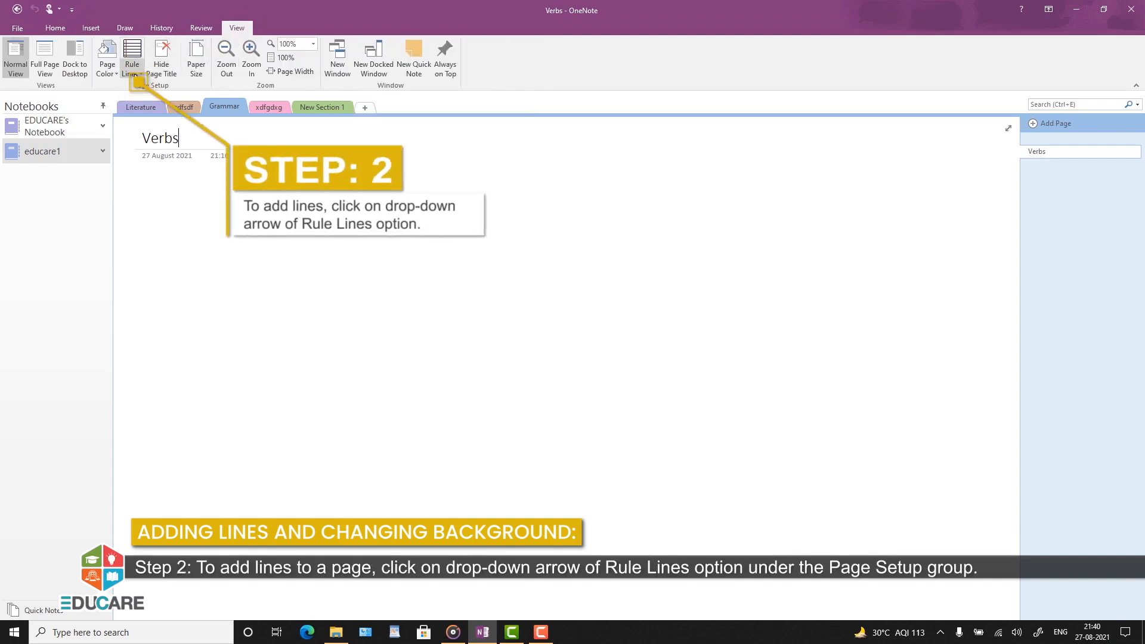
pyautogui.click(141, 74)
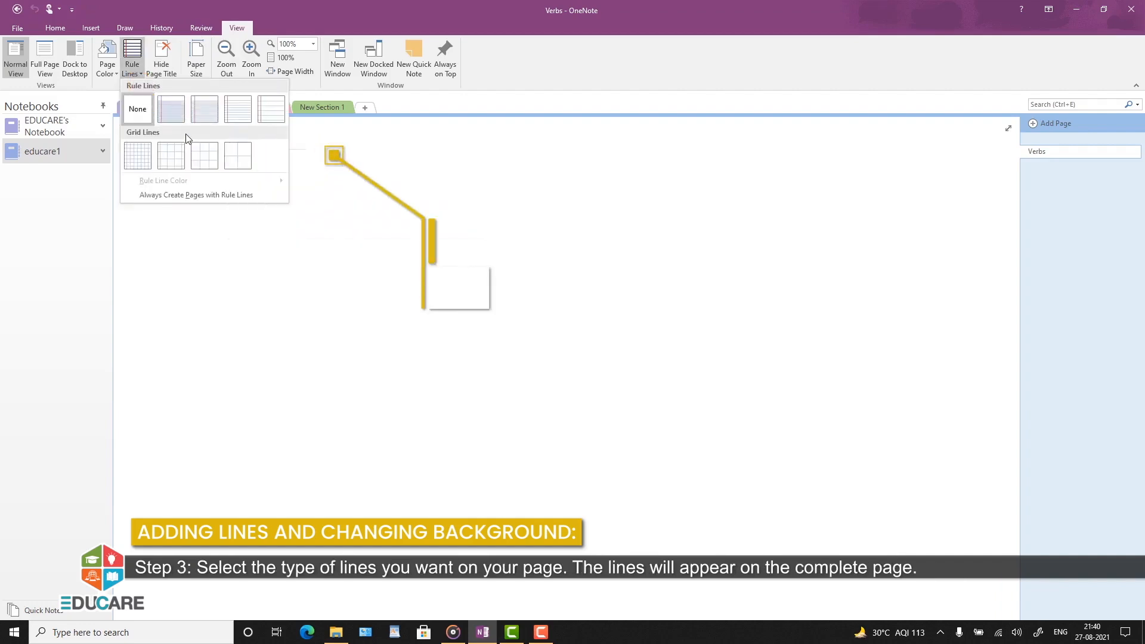
pyautogui.click(235, 116)
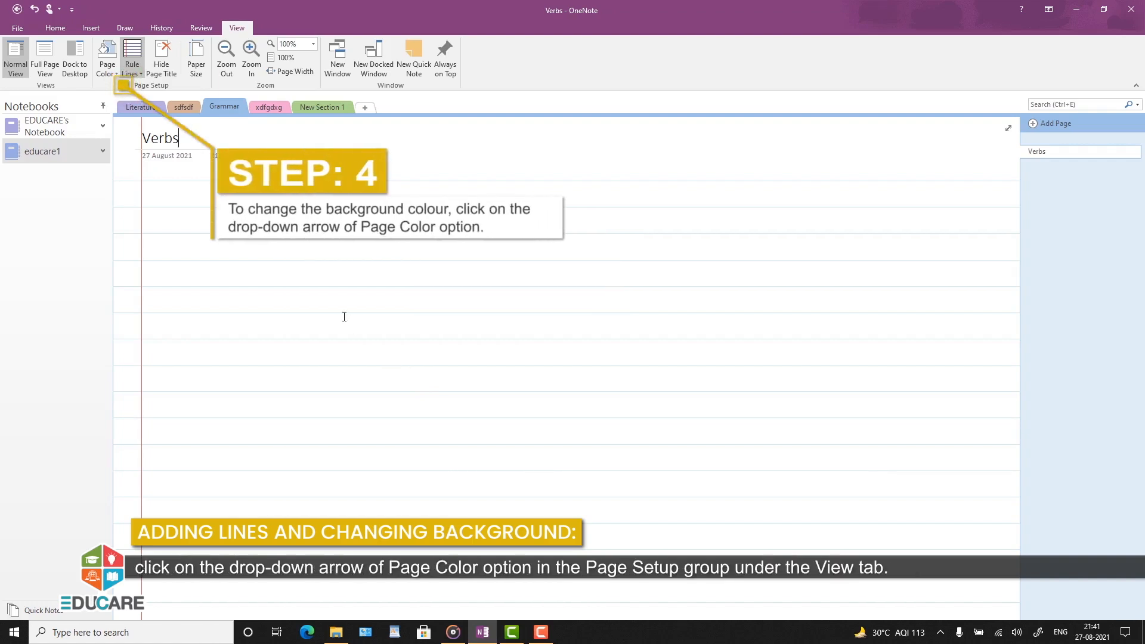
# Apply a pale yellow-orange page color to the Verbs page and place the cursor in its body.
pyautogui.click(116, 74)
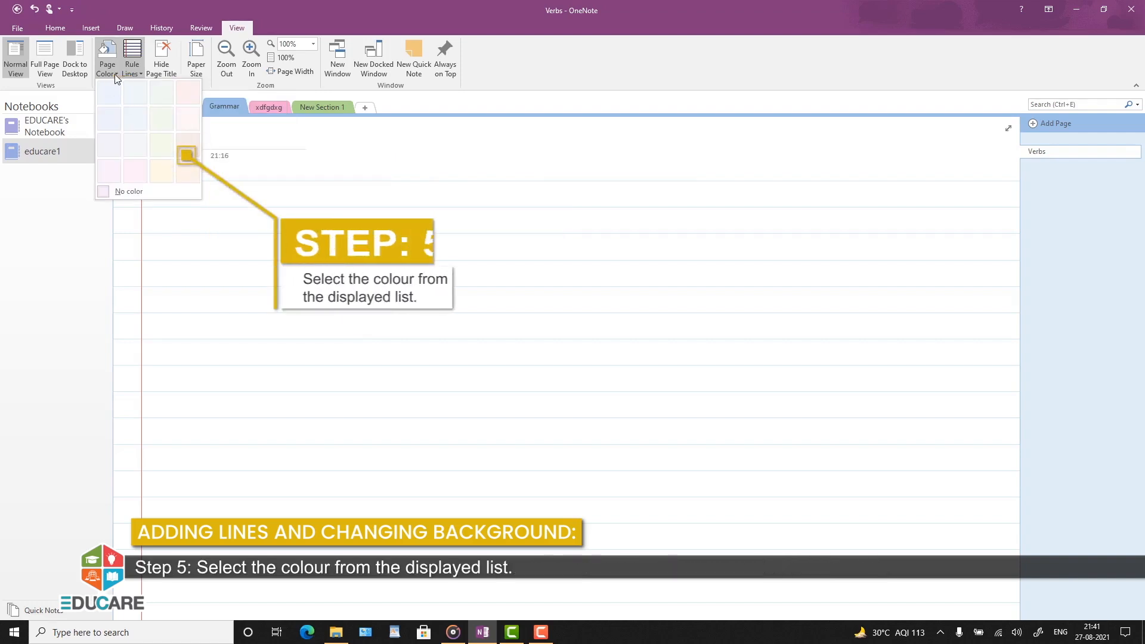
pyautogui.click(162, 171)
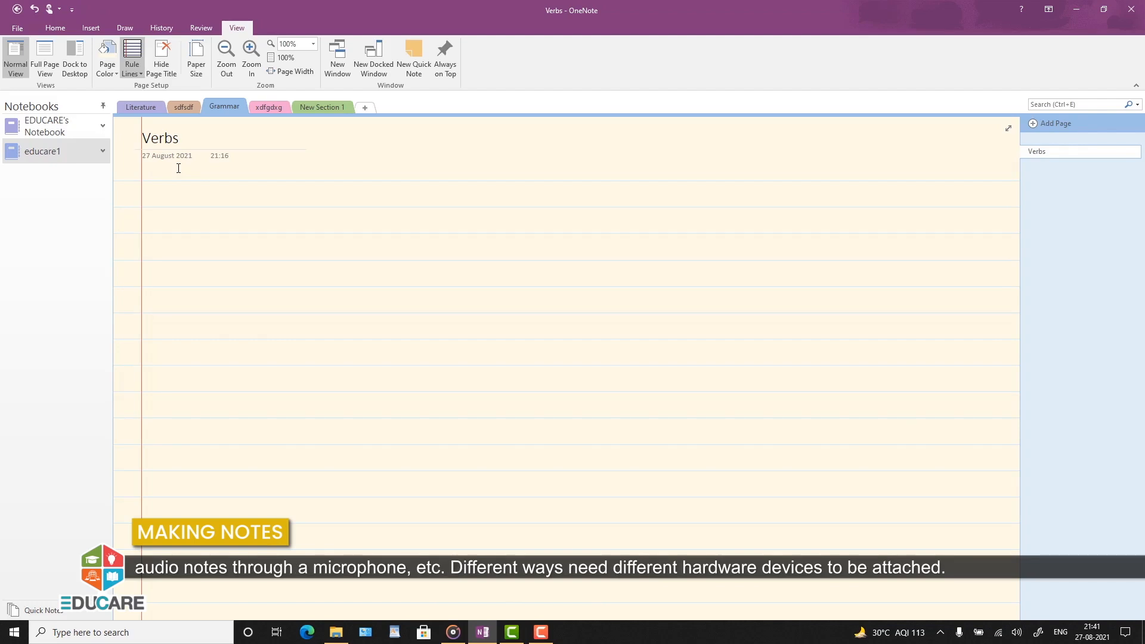
pyautogui.press('Return')
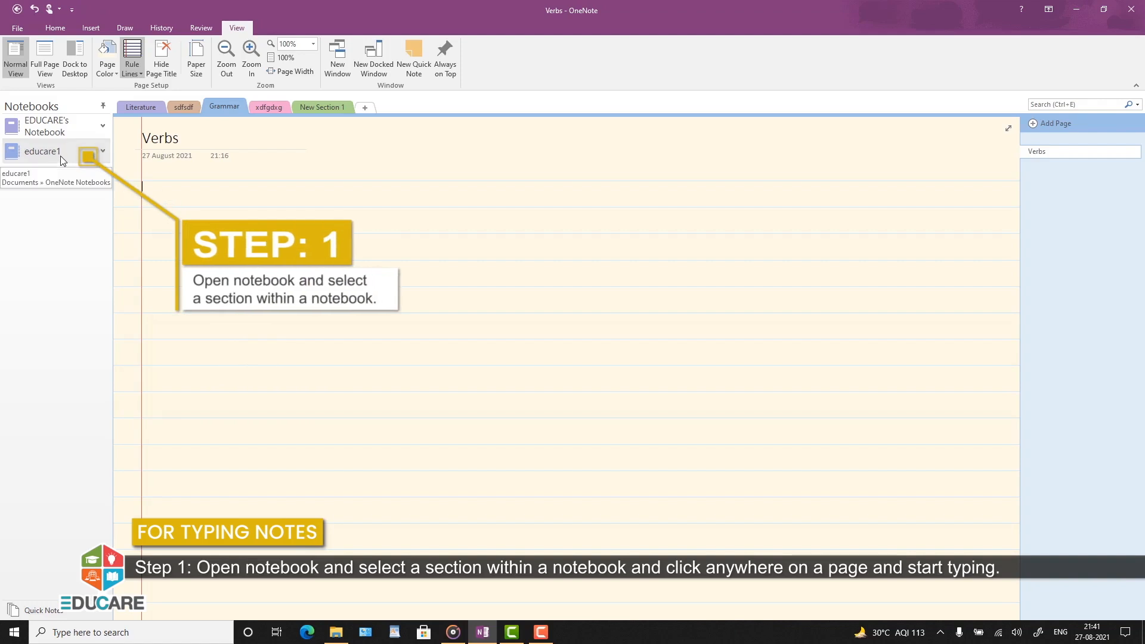
# Add a multi-line note starting with Szgsdrgsdgsgfghgh and ending with D to the English page in the Literature section, and move its container.
pyautogui.click(149, 109)
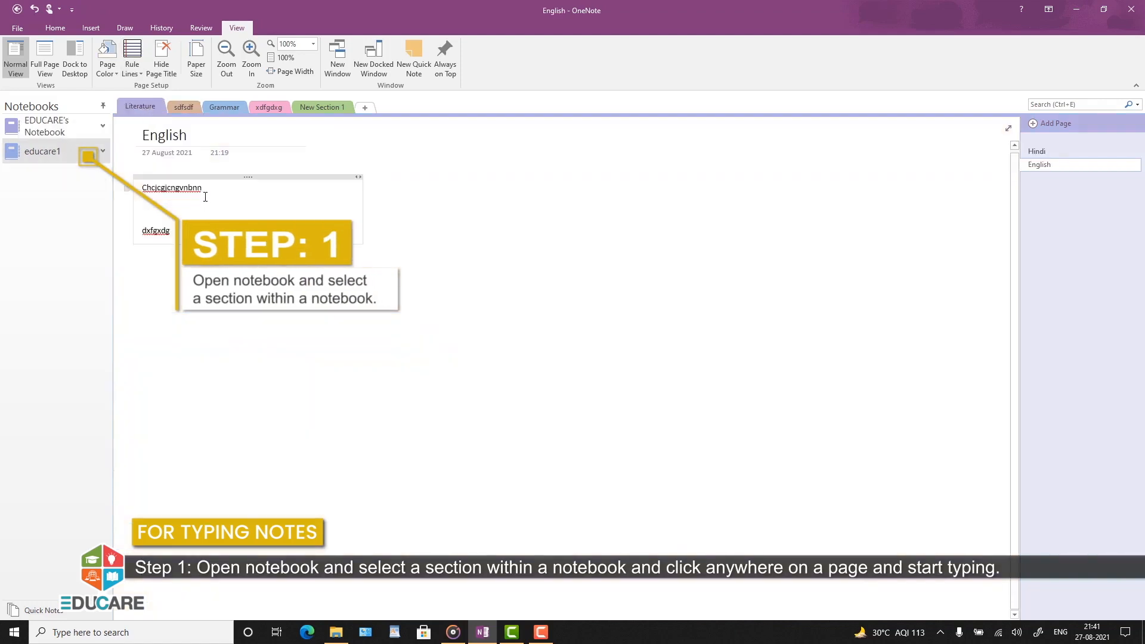
pyautogui.write('szgsdrgsd')
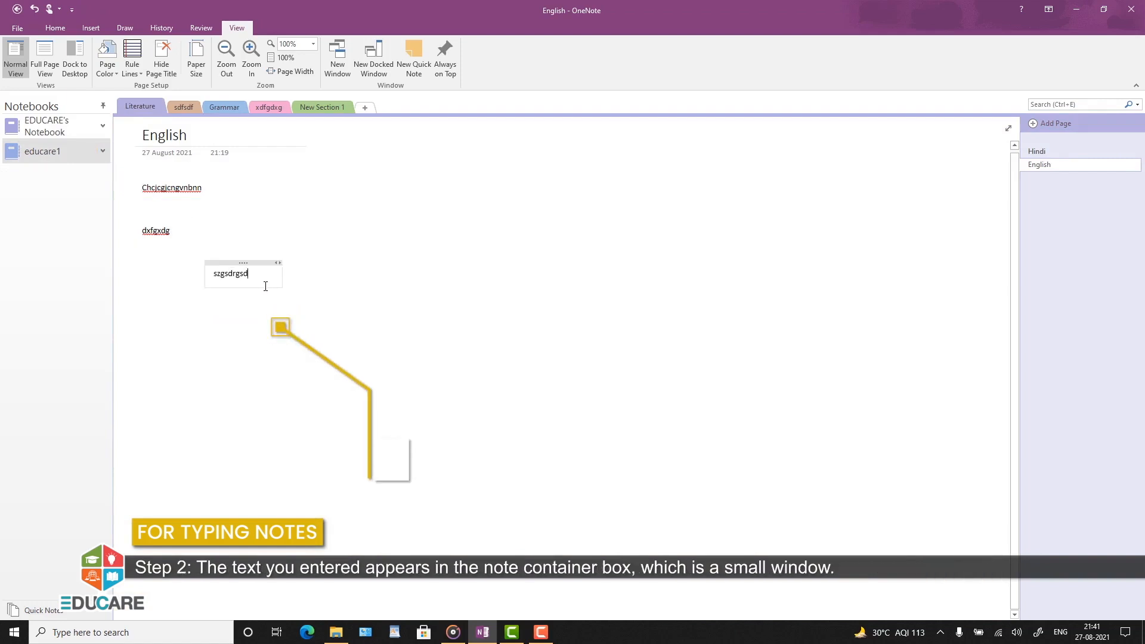
pyautogui.write('gsfghgh')
pyautogui.press('Return')
pyautogui.write('Fgd')
pyautogui.press('Return')
pyautogui.write('Dfgh')
pyautogui.press('Return')
pyautogui.write('Dfhh')
pyautogui.press('Return')
pyautogui.write('Dfhgfgh Ghj Ghj Jfg J')
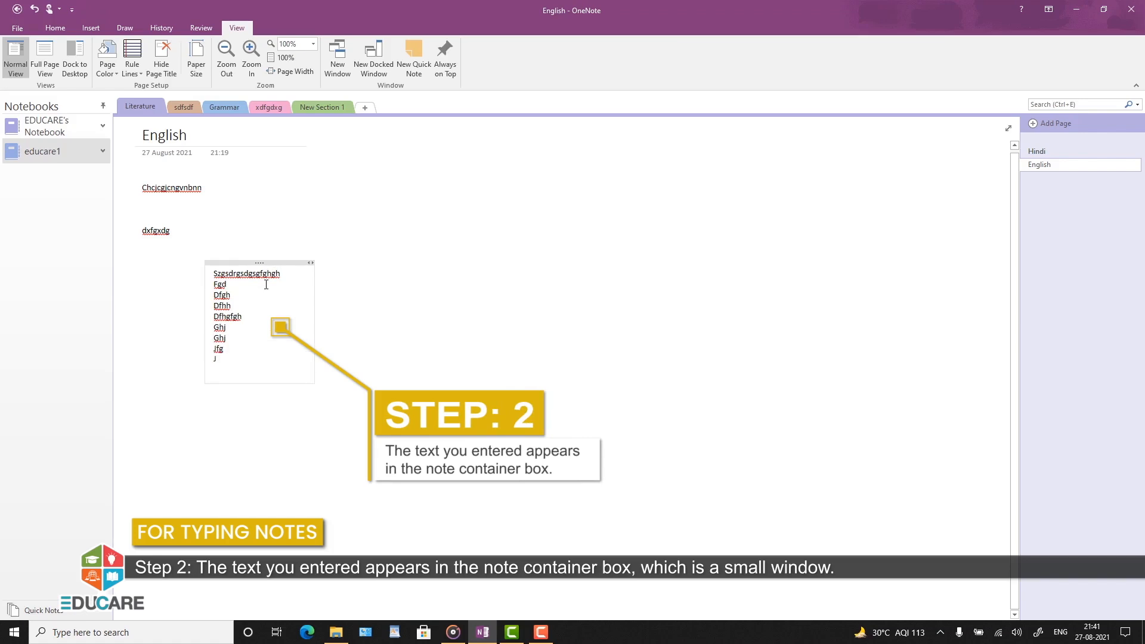
pyautogui.press('Return')
pyautogui.write('D')
pyautogui.press('Return')
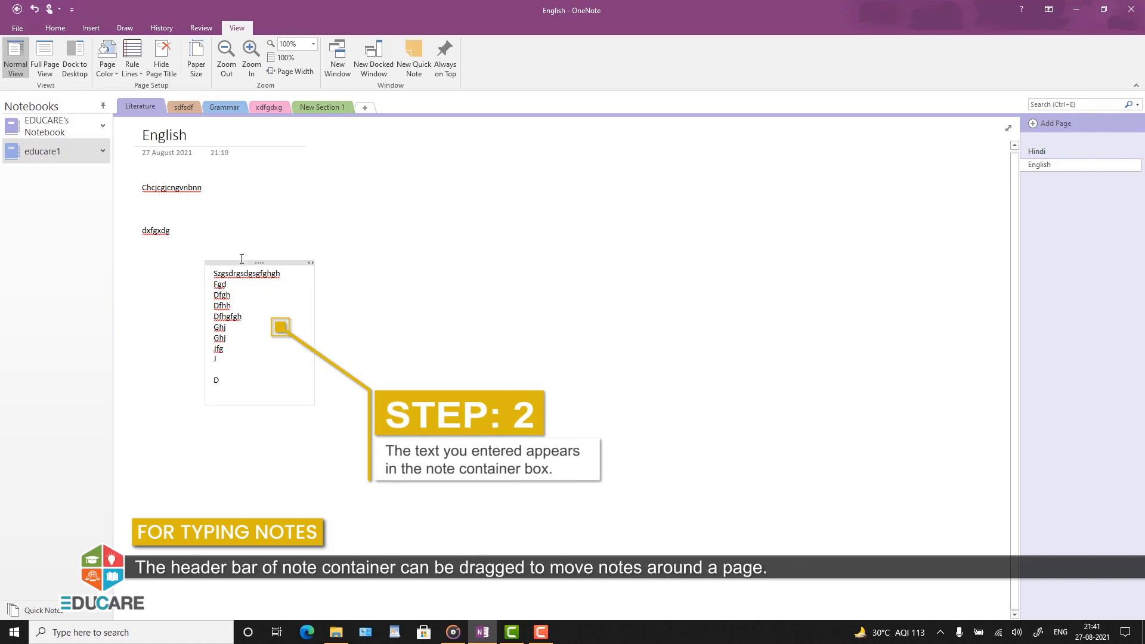
pyautogui.moveTo(315, 264); pyautogui.dragTo(733, 222)
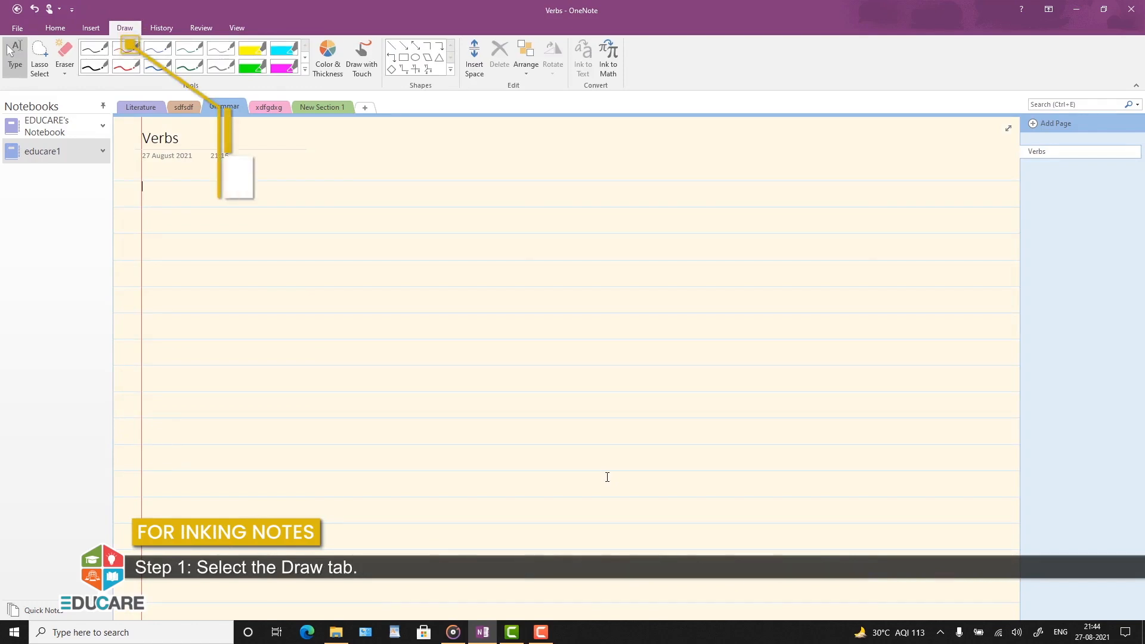
# Handwrite Educare on the Verbs page with the red pen.
pyautogui.click(94, 47)
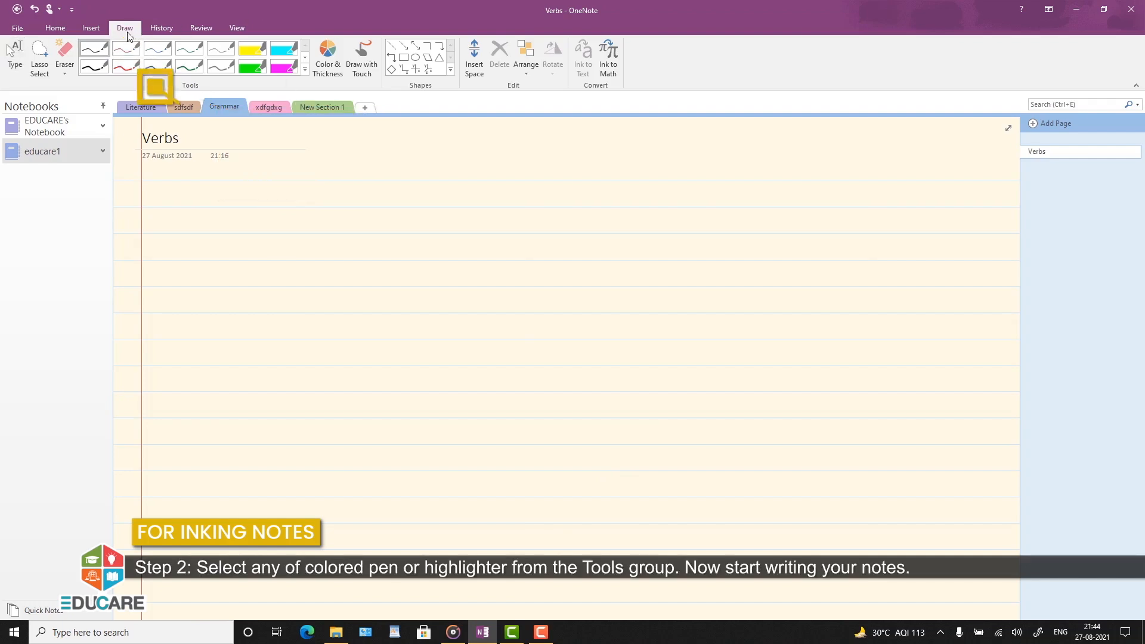
pyautogui.click(129, 69)
pyautogui.moveTo(272, 247)
pyautogui.mouseDown()
pyautogui.moveTo(310, 256)
pyautogui.moveTo(411, 238)
pyautogui.mouseUp()
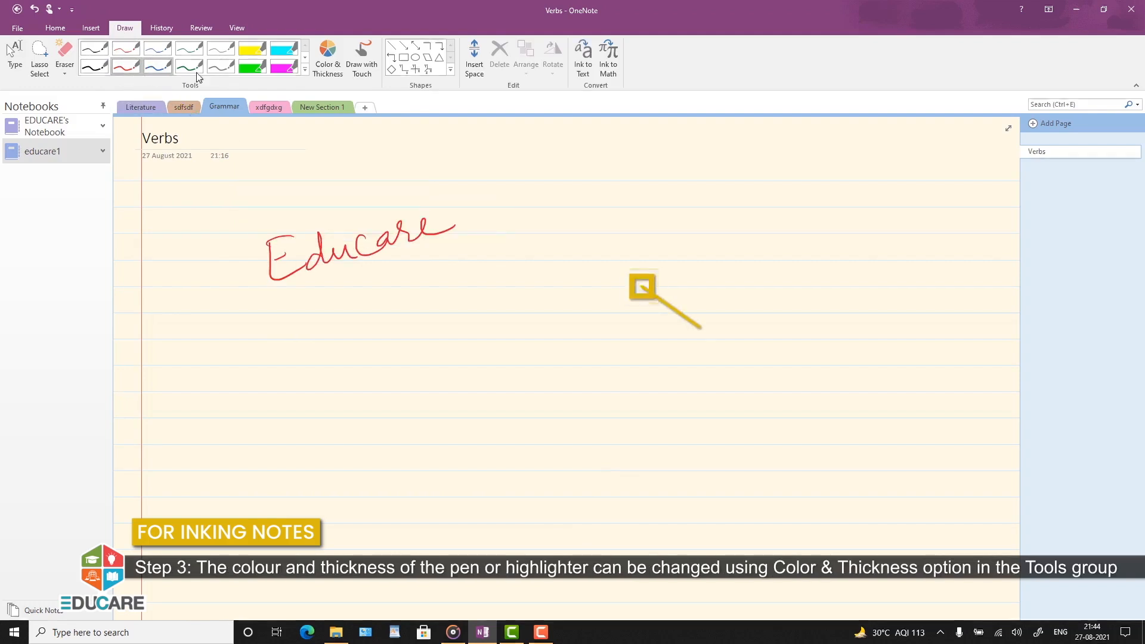
# Change the pen to a thick purple line and handwrite Educare again below the red ink.
pyautogui.click(334, 71)
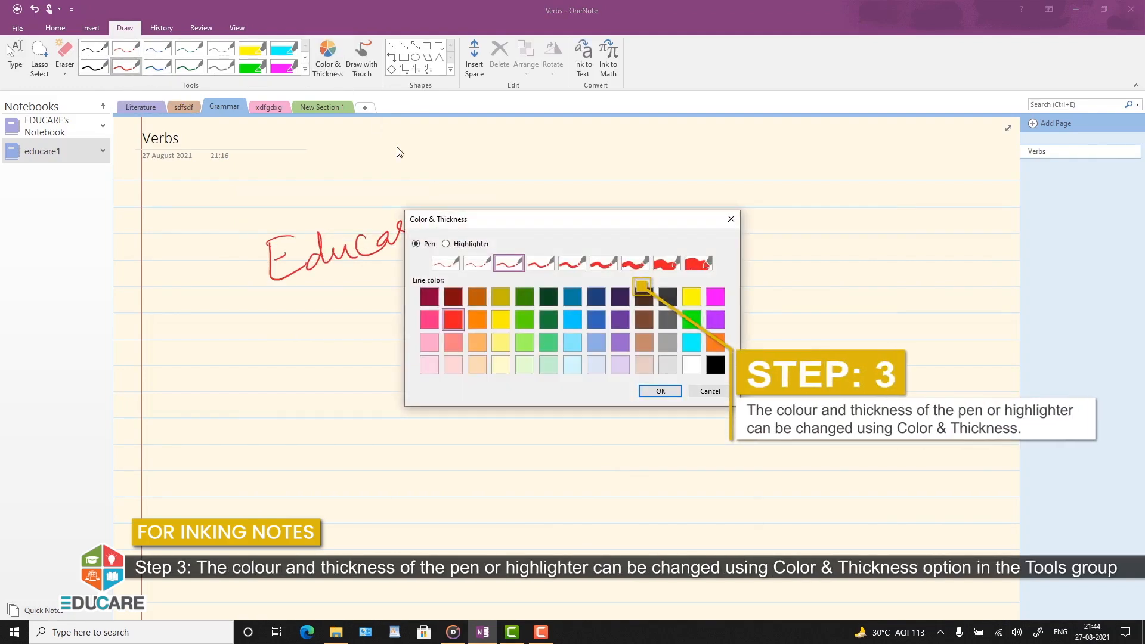
pyautogui.click(635, 264)
pyautogui.click(620, 320)
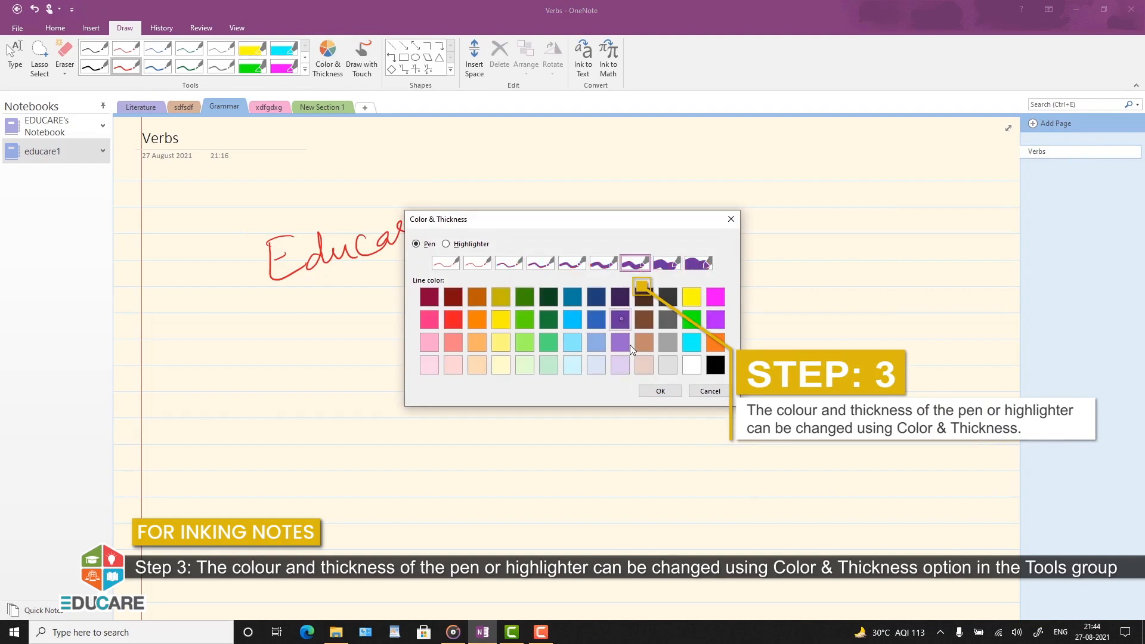
pyautogui.click(660, 391)
pyautogui.moveTo(327, 335)
pyautogui.mouseDown()
pyautogui.moveTo(300, 366)
pyautogui.moveTo(375, 354)
pyautogui.moveTo(420, 324)
pyautogui.moveTo(486, 307)
pyautogui.mouseUp()
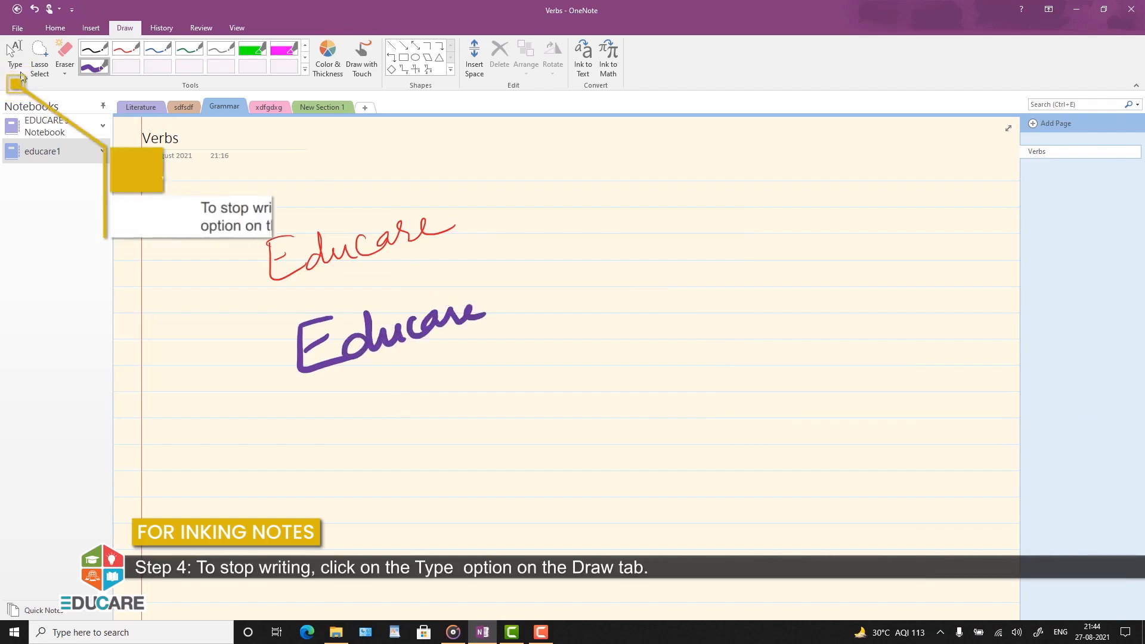
pyautogui.click(16, 66)
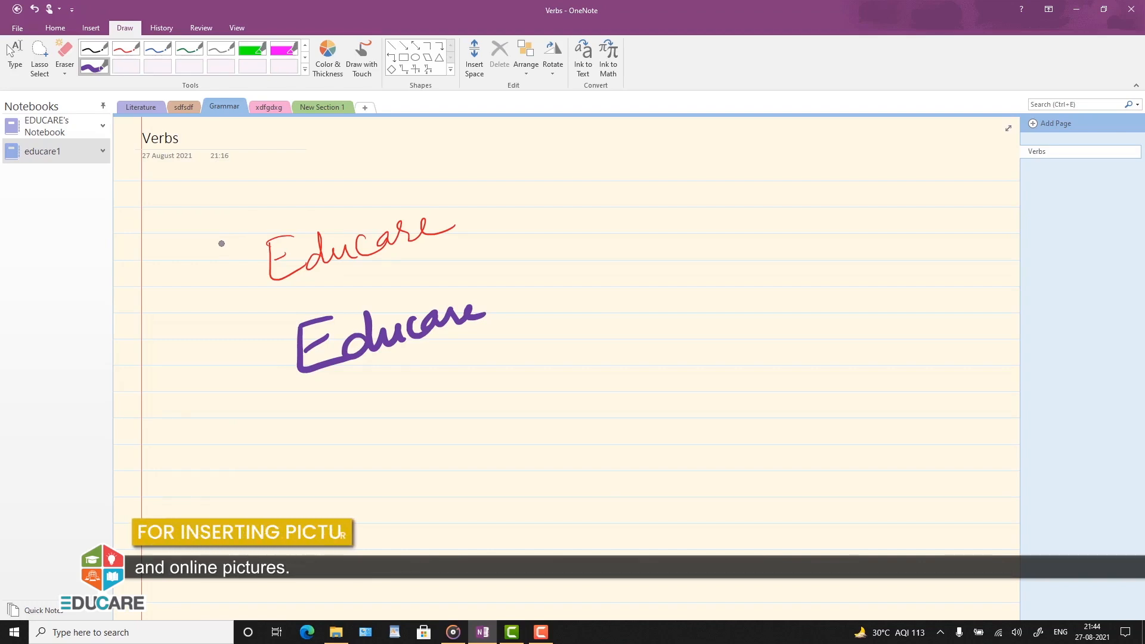
# Insert the water drop picture from the Pictures folder into the Verbs page.
pyautogui.click(90, 27)
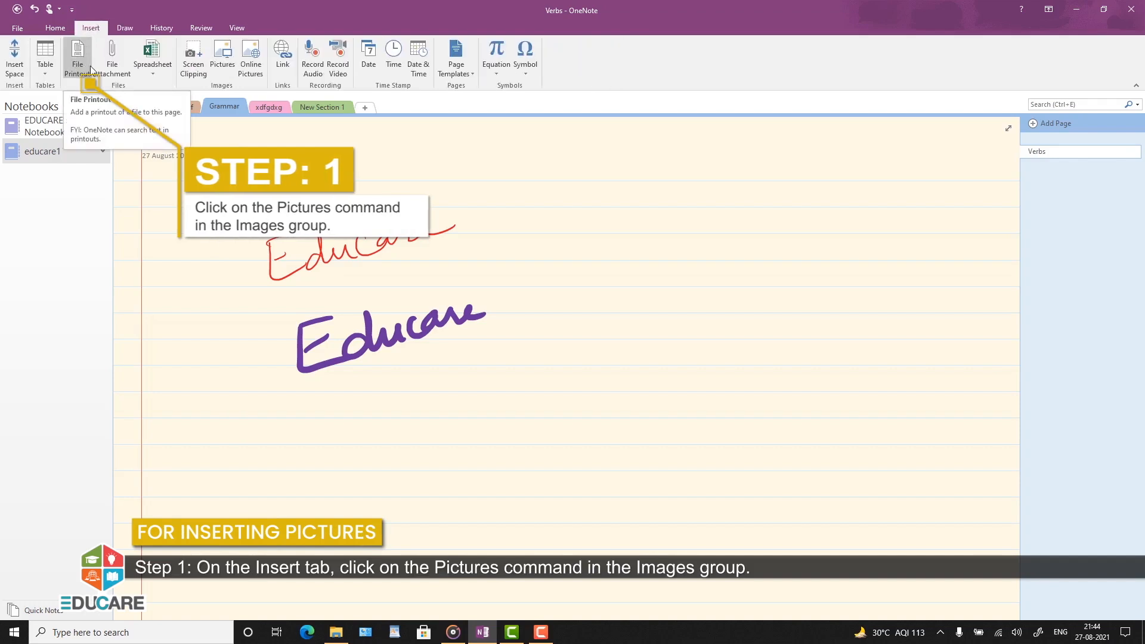
pyautogui.click(225, 53)
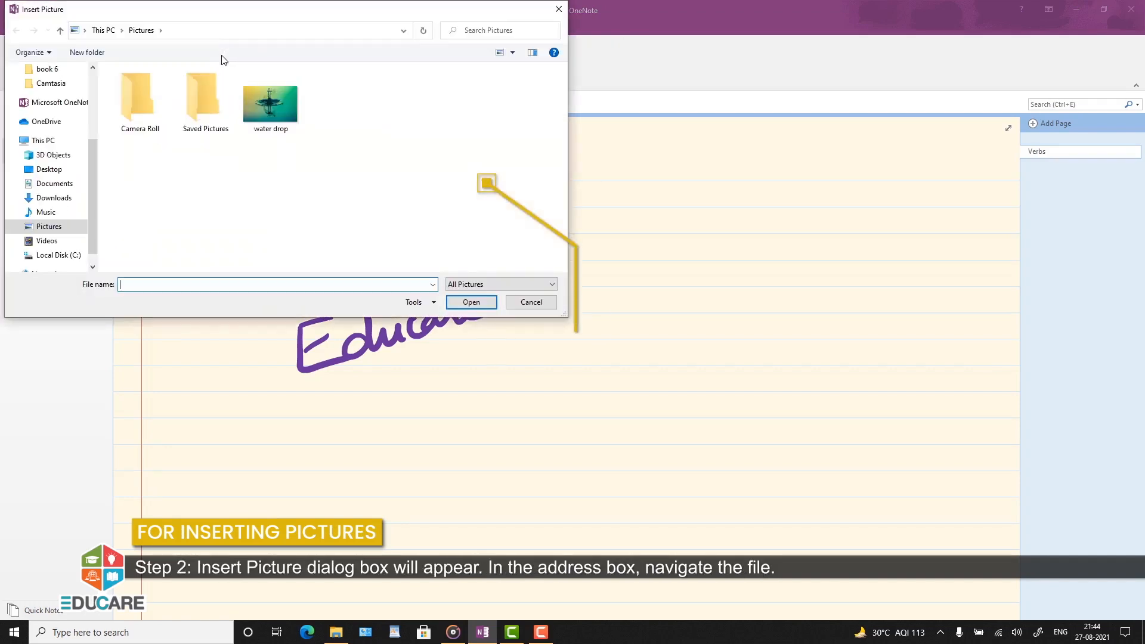
pyautogui.click(275, 109)
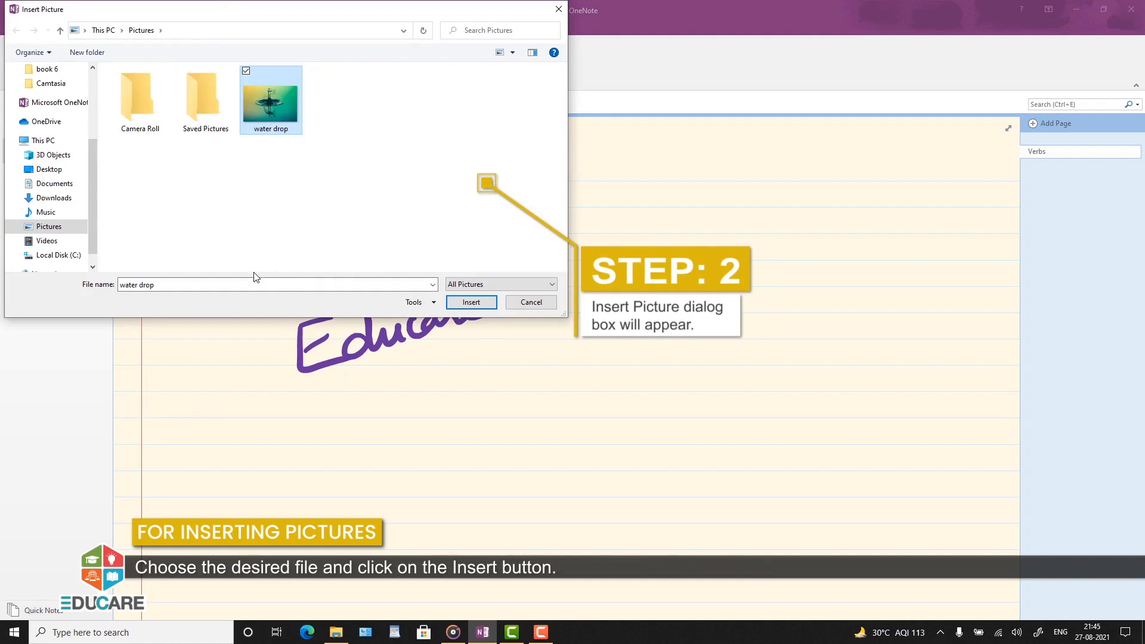
pyautogui.click(470, 302)
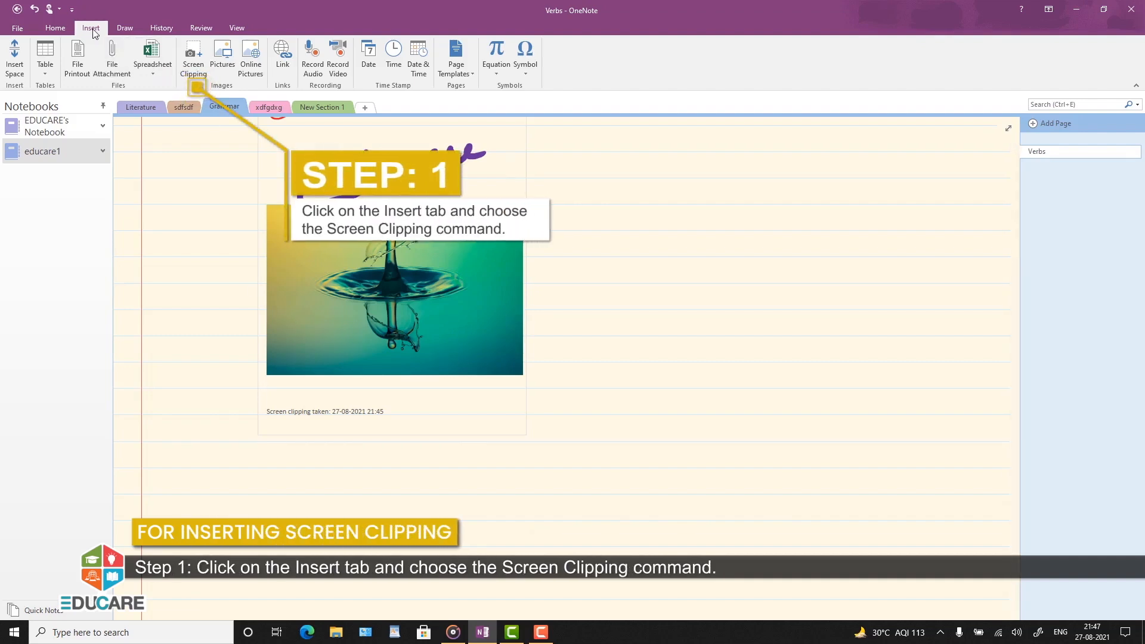
# Insert a screen clipping of the console image on the desktop wallpaper into the Verbs page, and make the clipping smaller.
pyautogui.click(197, 55)
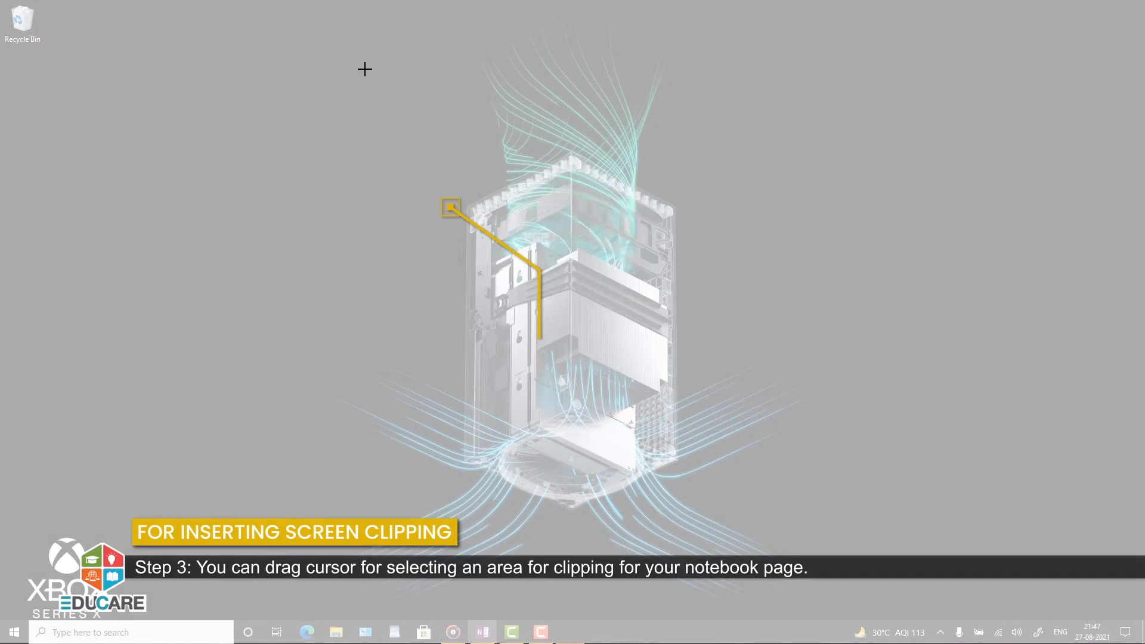
pyautogui.moveTo(329, 38); pyautogui.dragTo(821, 607)
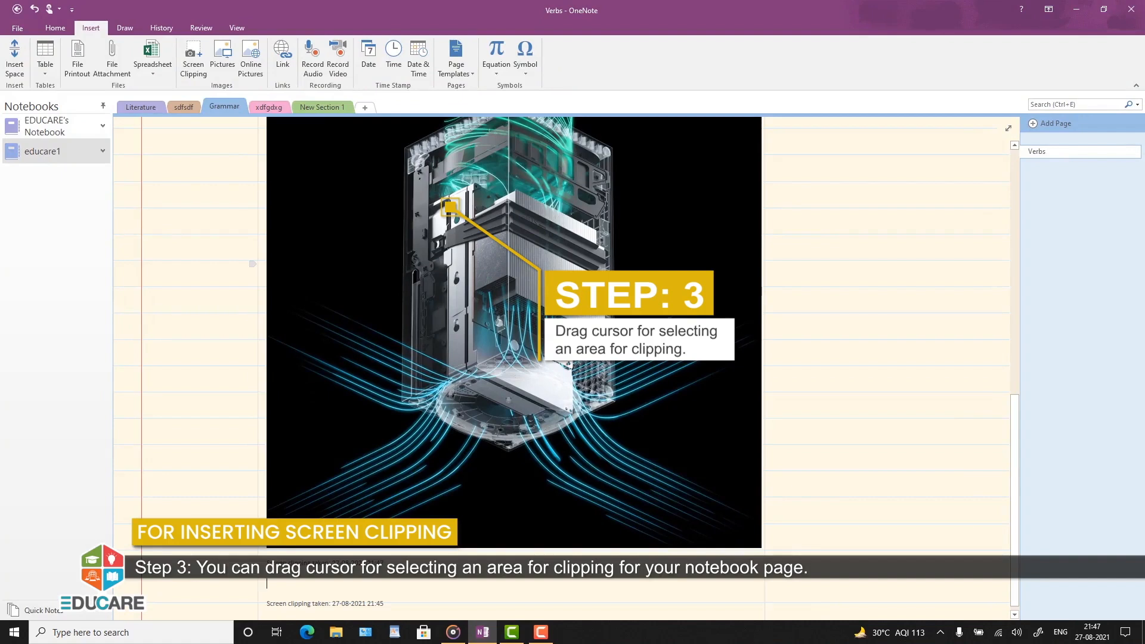
pyautogui.click(678, 458)
pyautogui.moveTo(677, 457)
pyautogui.mouseDown()
pyautogui.moveTo(638, 396)
pyautogui.moveTo(651, 378)
pyautogui.moveTo(682, 438)
pyautogui.mouseUp()
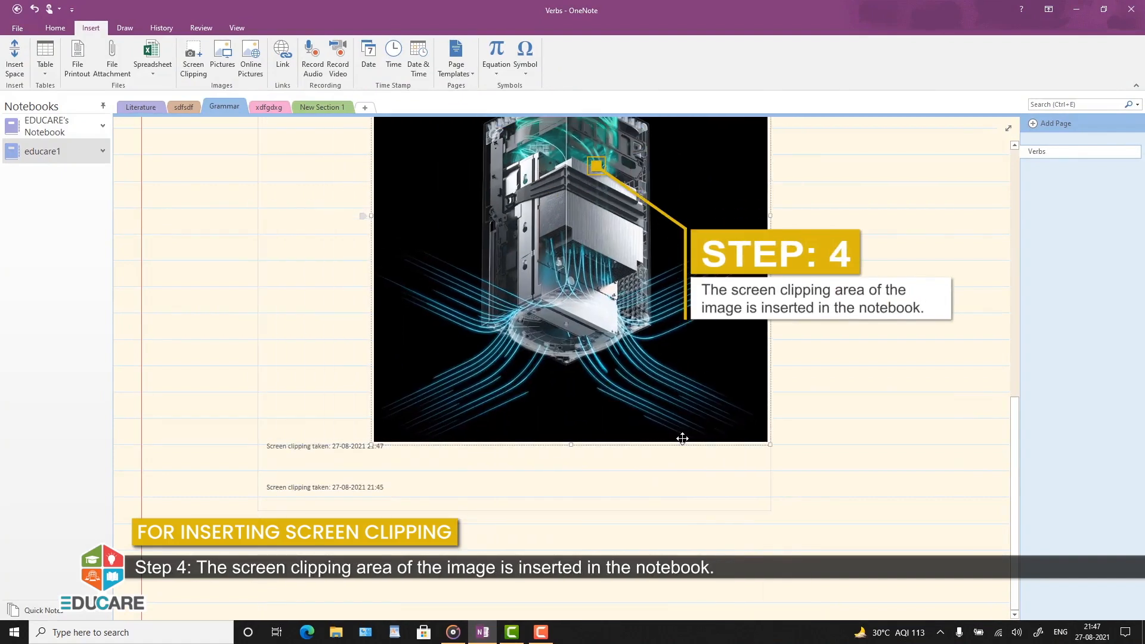
pyautogui.scroll(4, 707, 400)
pyautogui.scroll(-2, 706, 401)
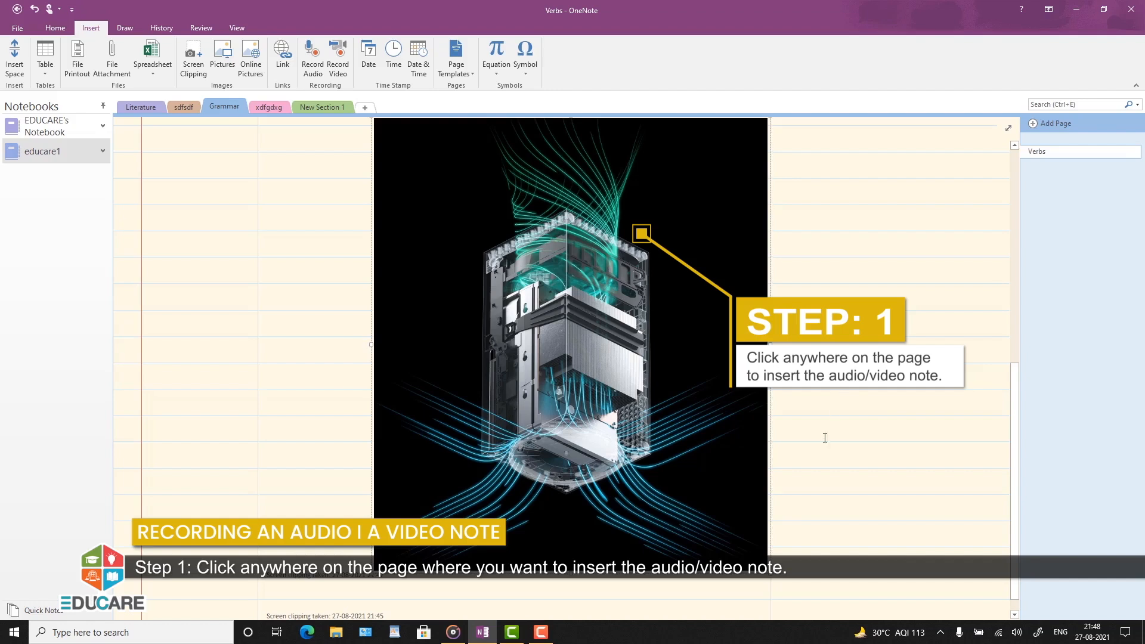
# Record an audio note of about 10 seconds in the blank area beside the screen clipping, and stop the recording.
pyautogui.scroll(-1, 825, 437)
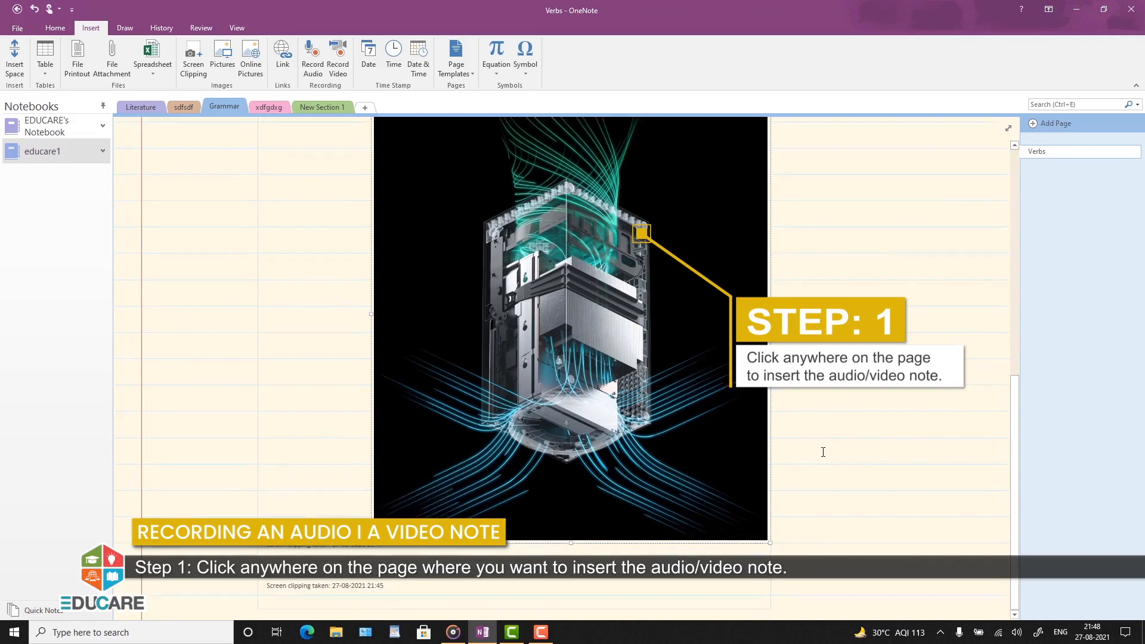
pyautogui.click(850, 392)
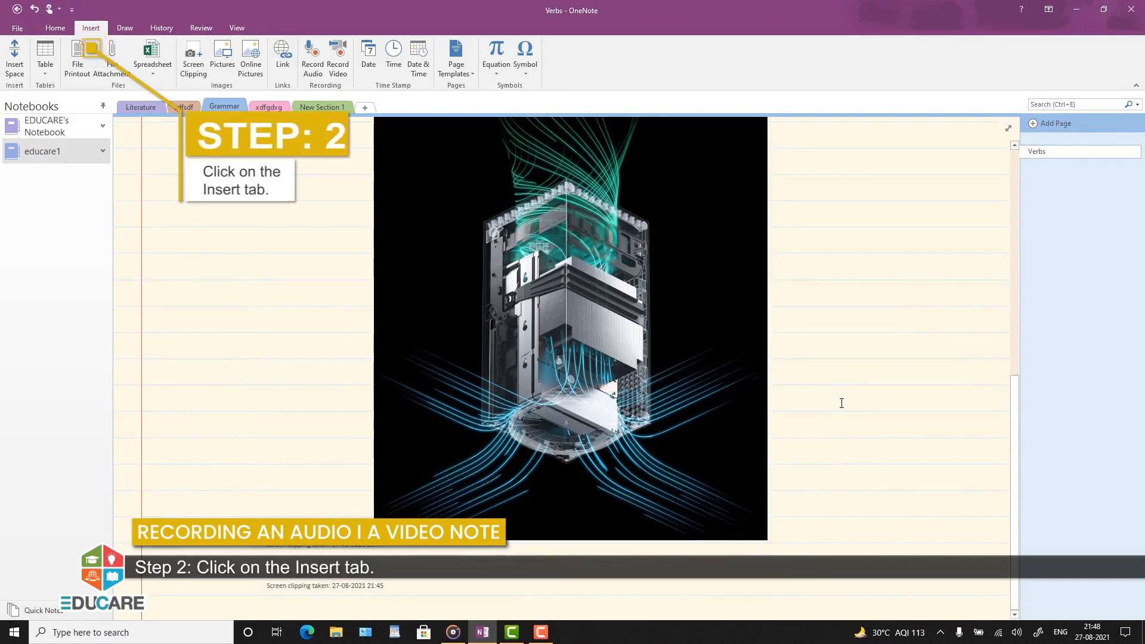
pyautogui.click(91, 27)
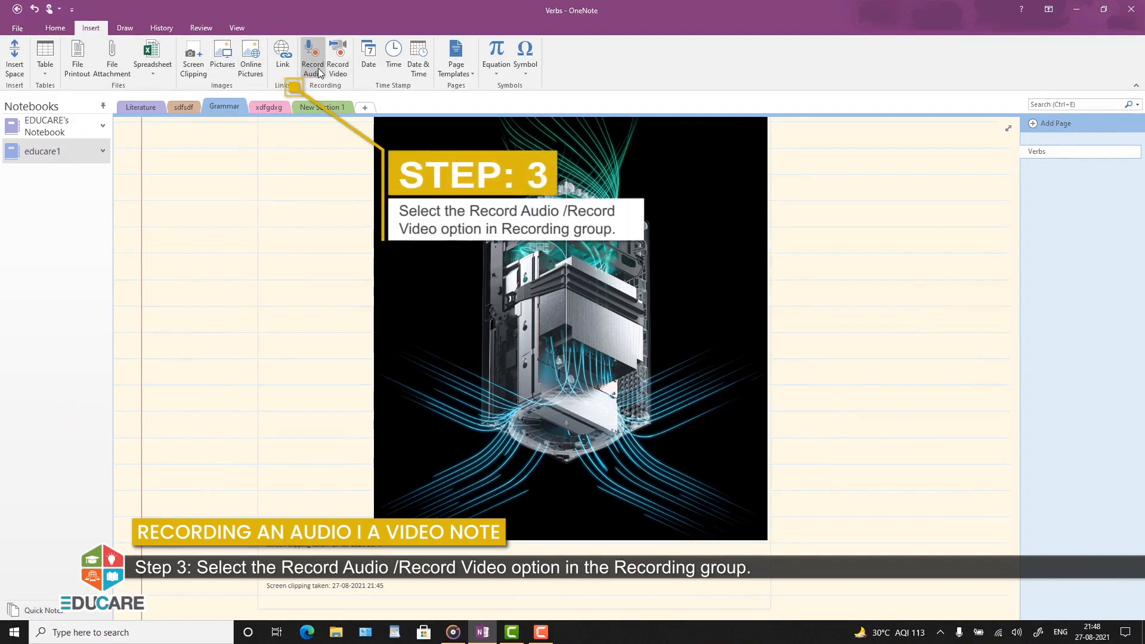
pyautogui.click(313, 66)
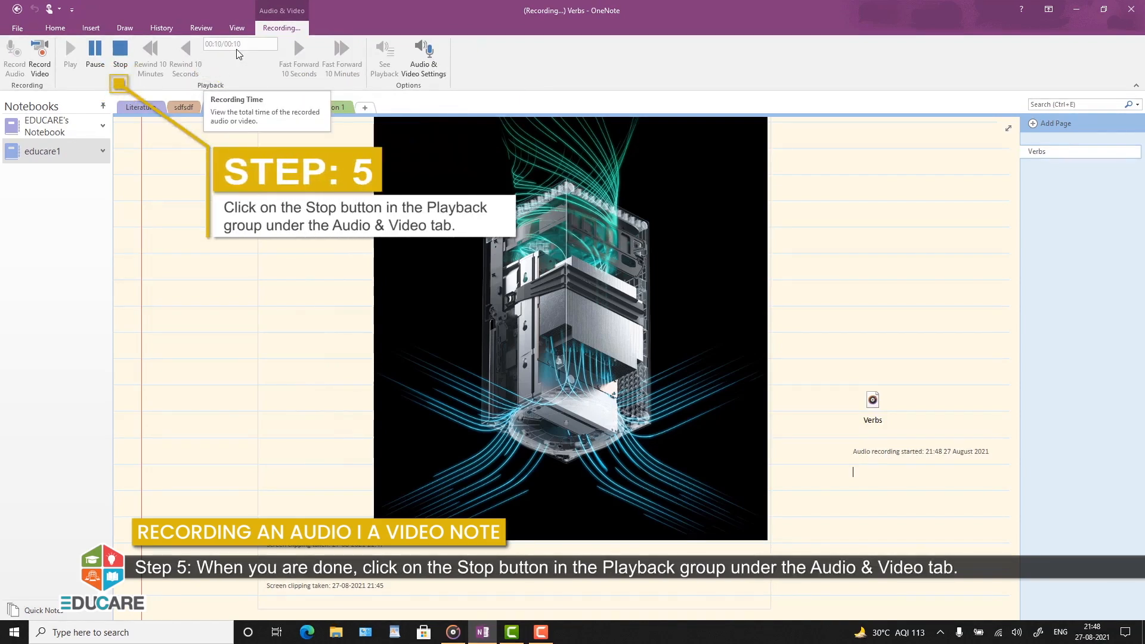
pyautogui.click(124, 54)
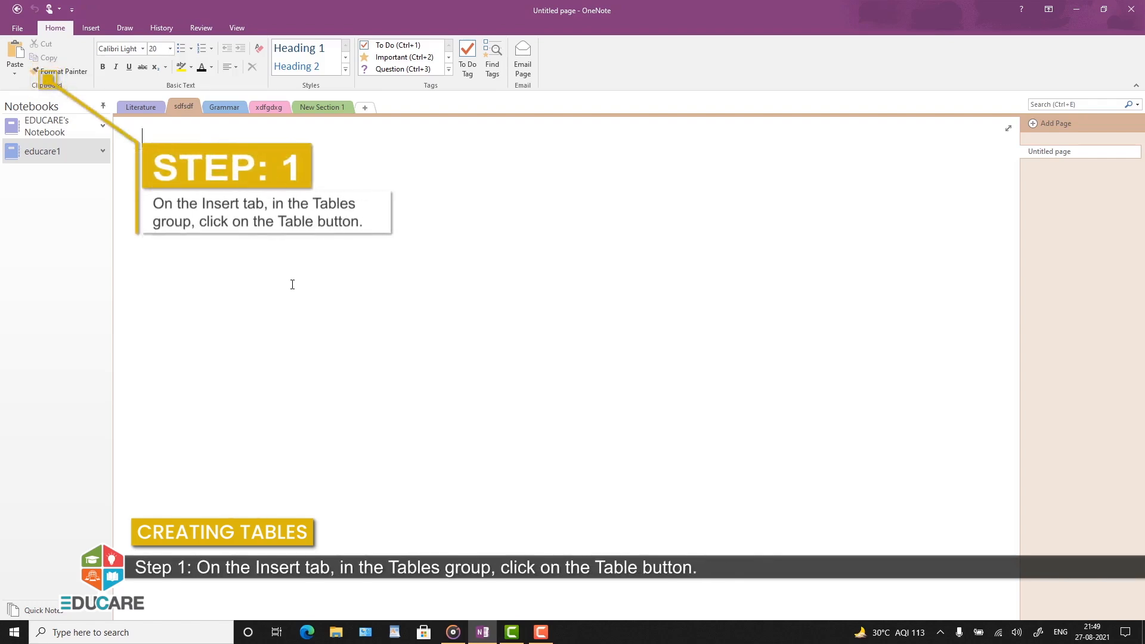
# Insert a table with five columns and two rows on the untitled page of the sdfsdf section.
pyautogui.click(92, 28)
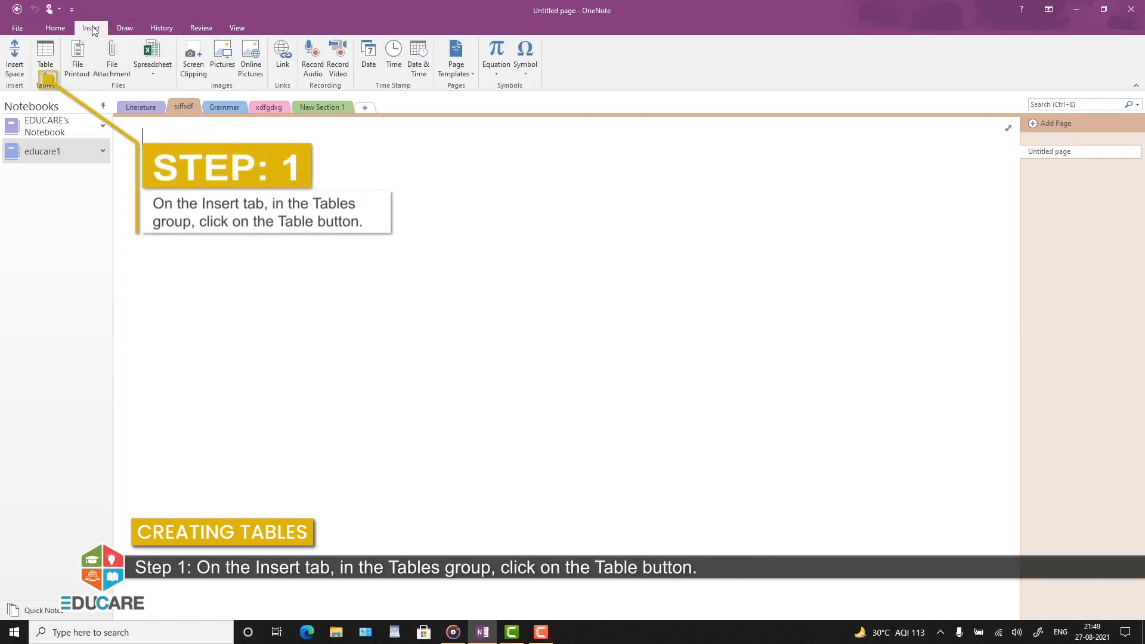
pyautogui.click(46, 57)
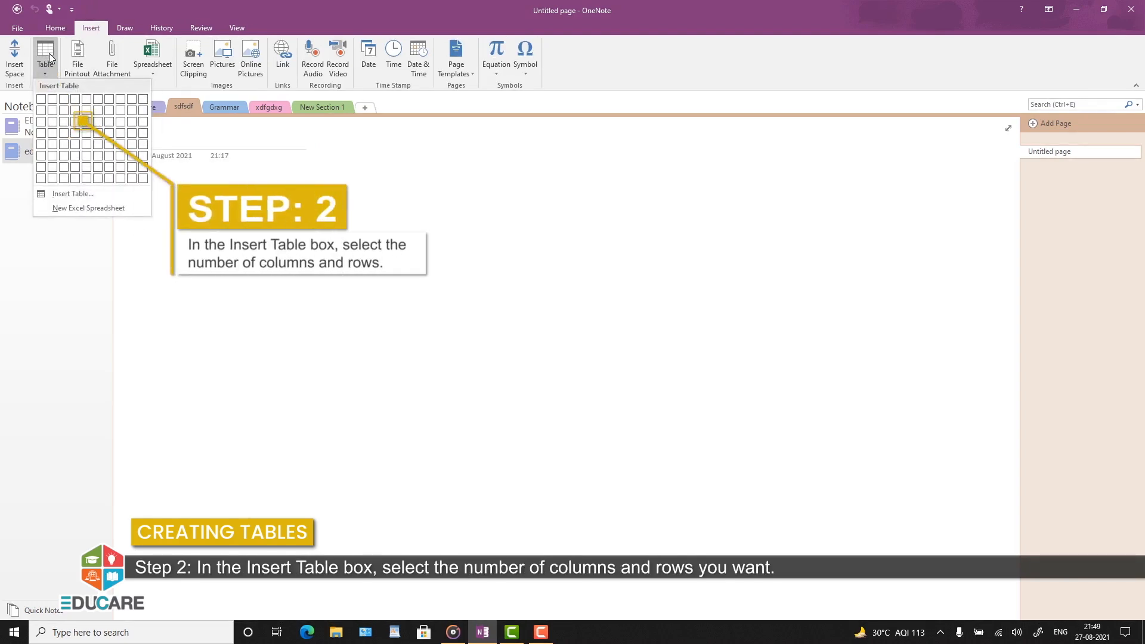
pyautogui.click(86, 115)
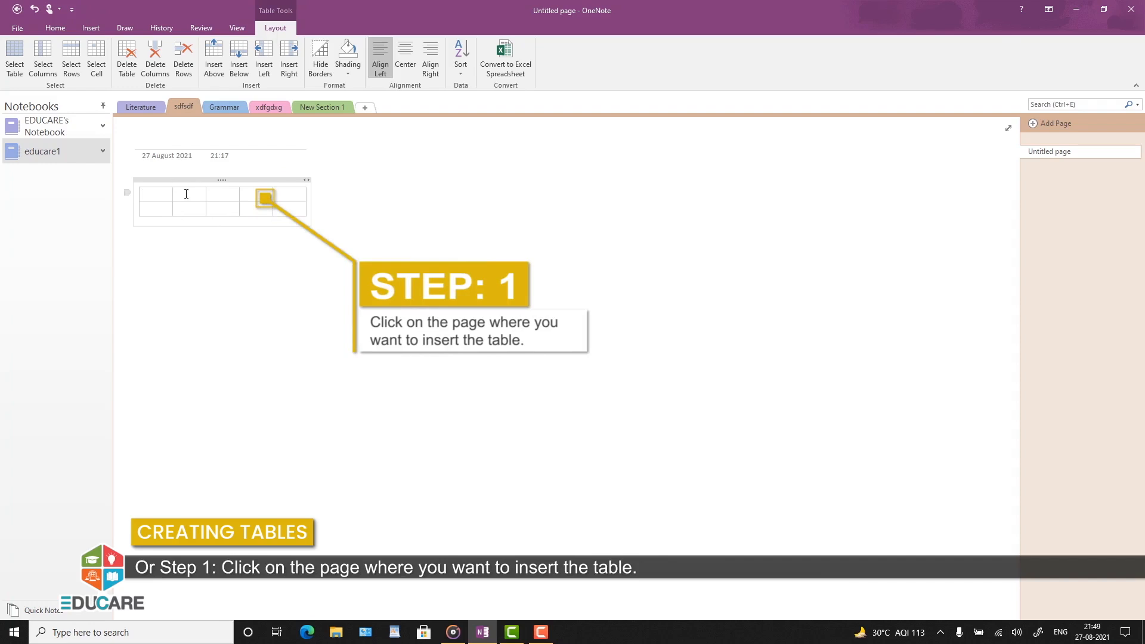
# Insert a second table with 3 columns and 4 rows below the first one, specifying its size in the Insert Table dialog.
pyautogui.click(169, 268)
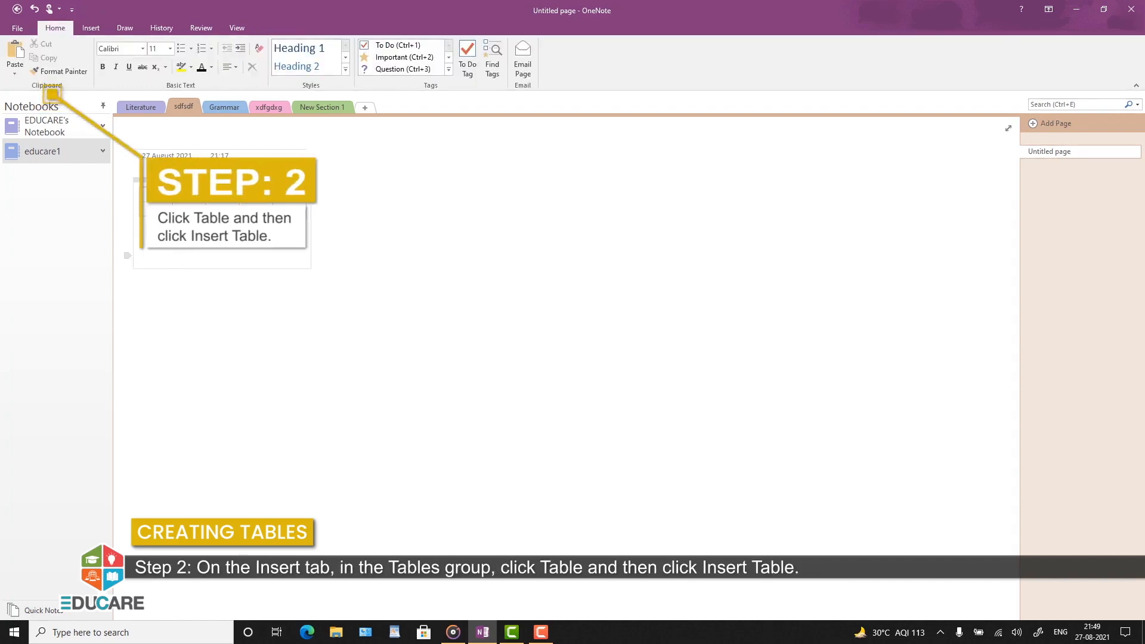
pyautogui.click(89, 30)
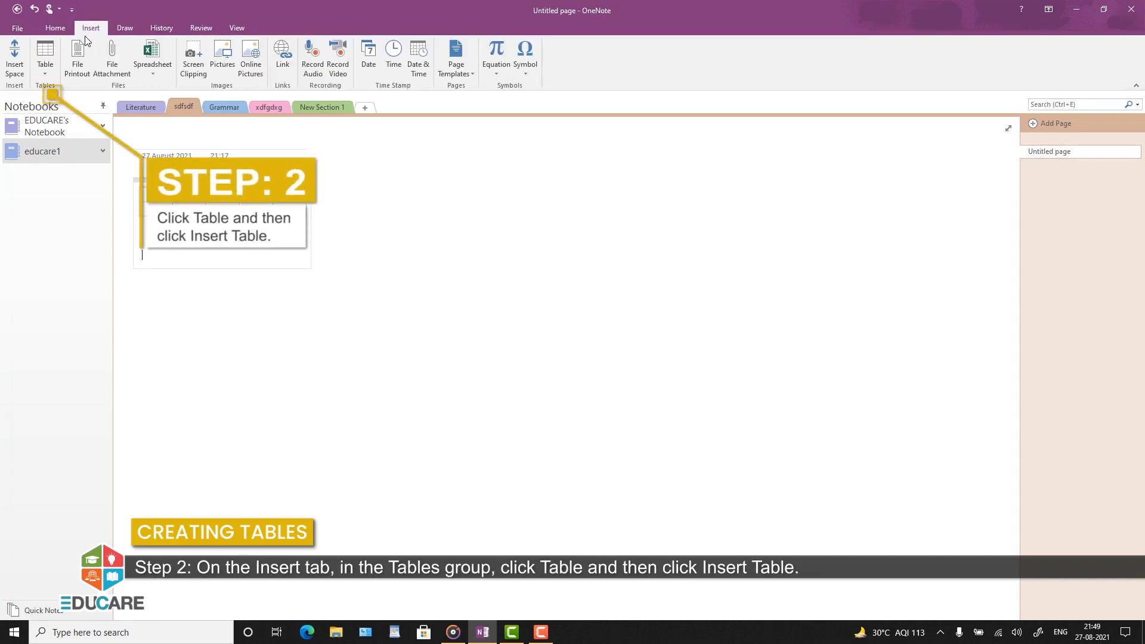
pyautogui.click(41, 74)
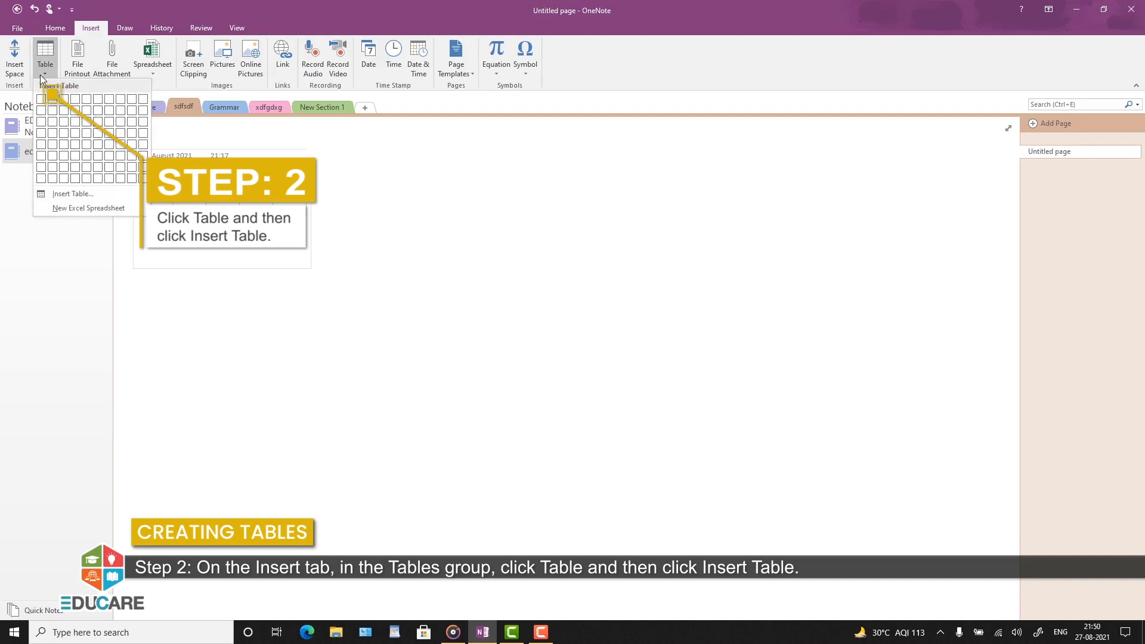
pyautogui.click(74, 197)
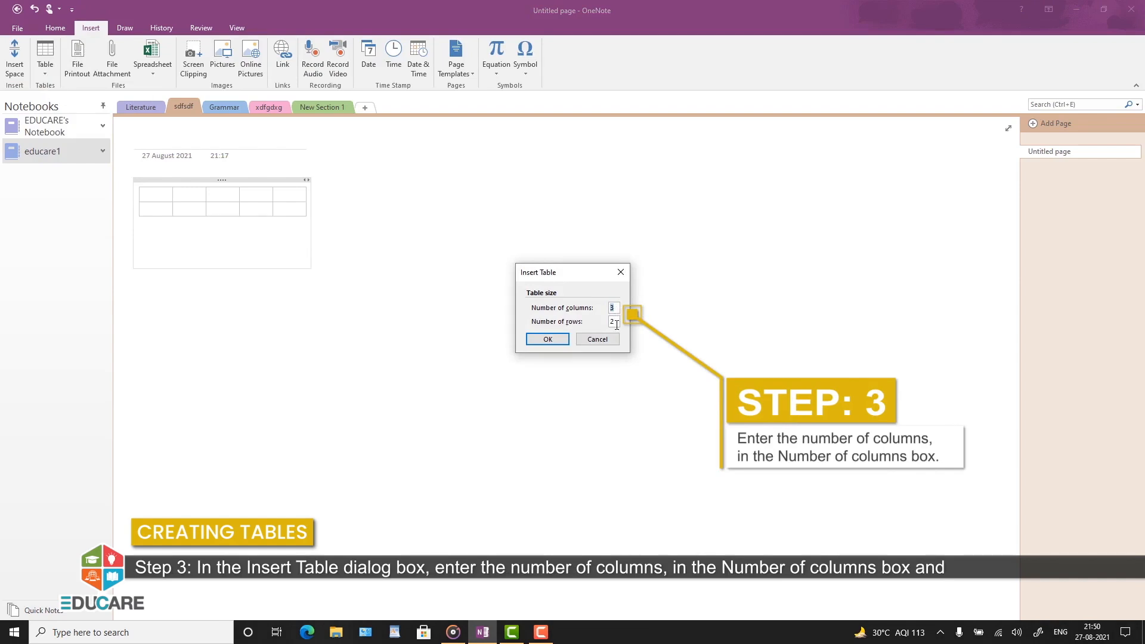
pyautogui.doubleClick(615, 322)
pyautogui.write('4')
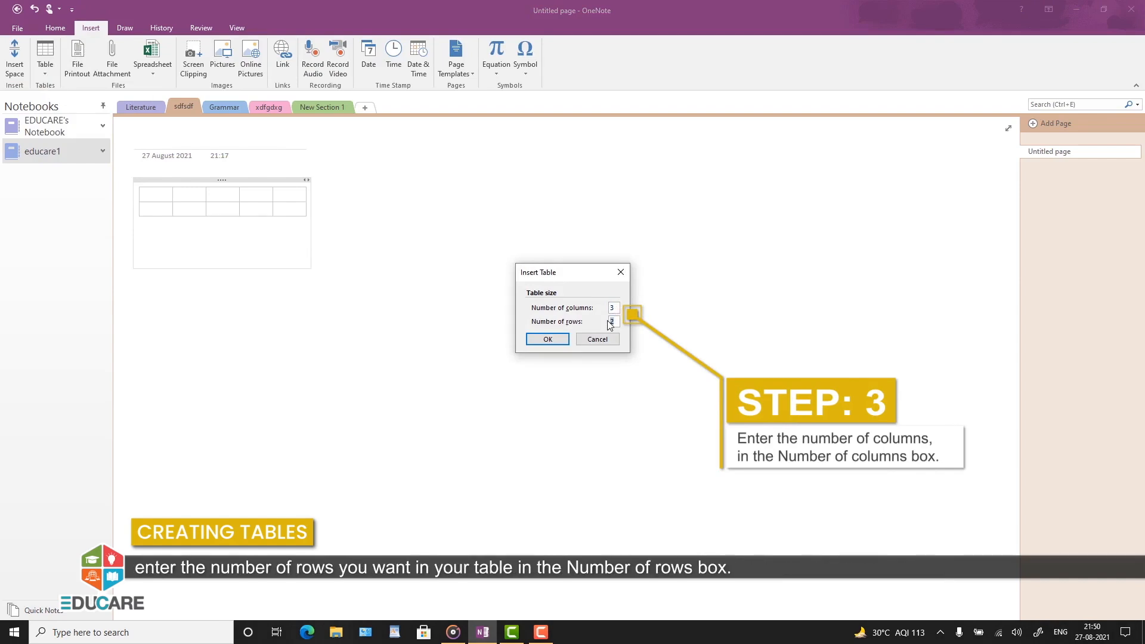
pyautogui.click(546, 340)
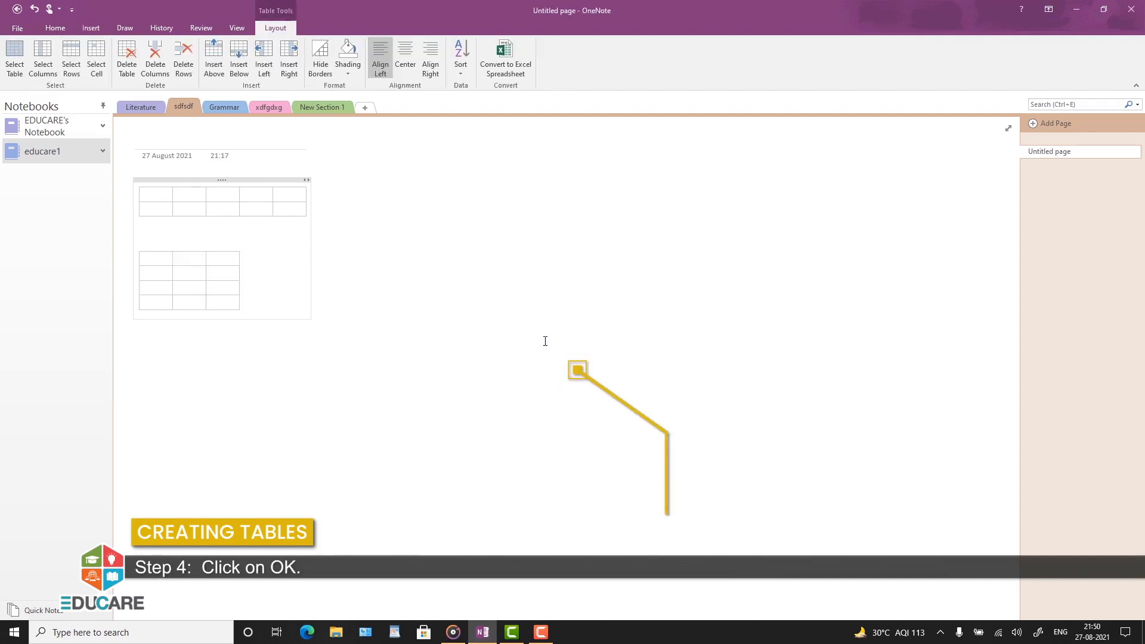